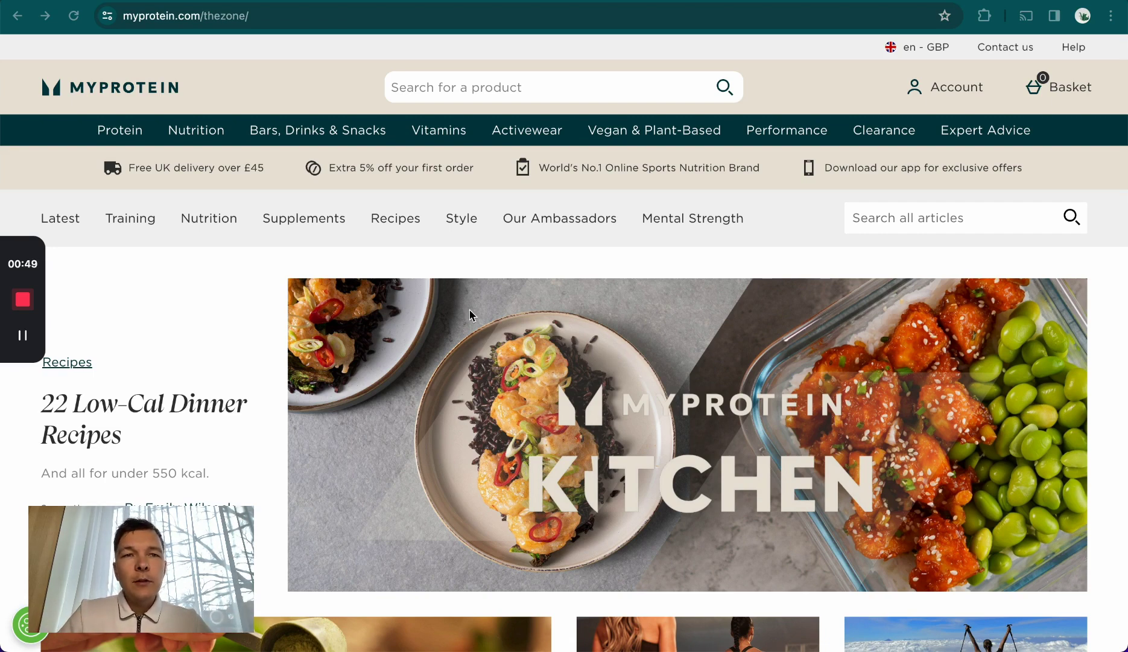
# - Look through the blog categories and featured articles on Myprotein's The Zone home page
pyautogui.scroll(-1, 472, 314)
pyautogui.scroll(-1, 471, 314)
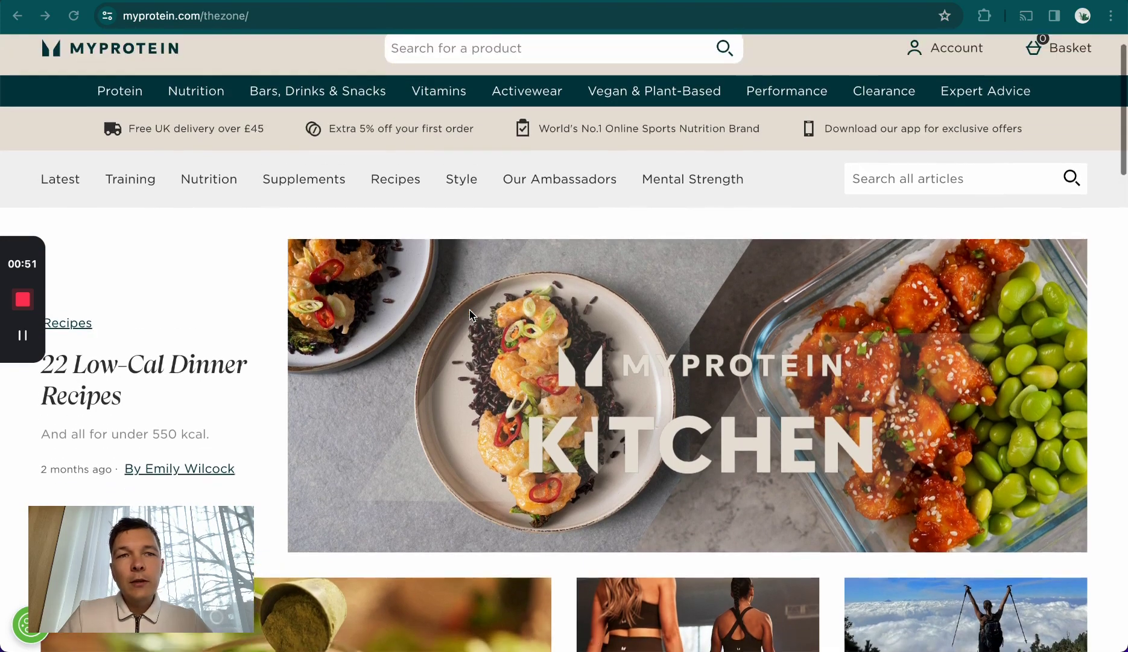
pyautogui.scroll(-5, 472, 315)
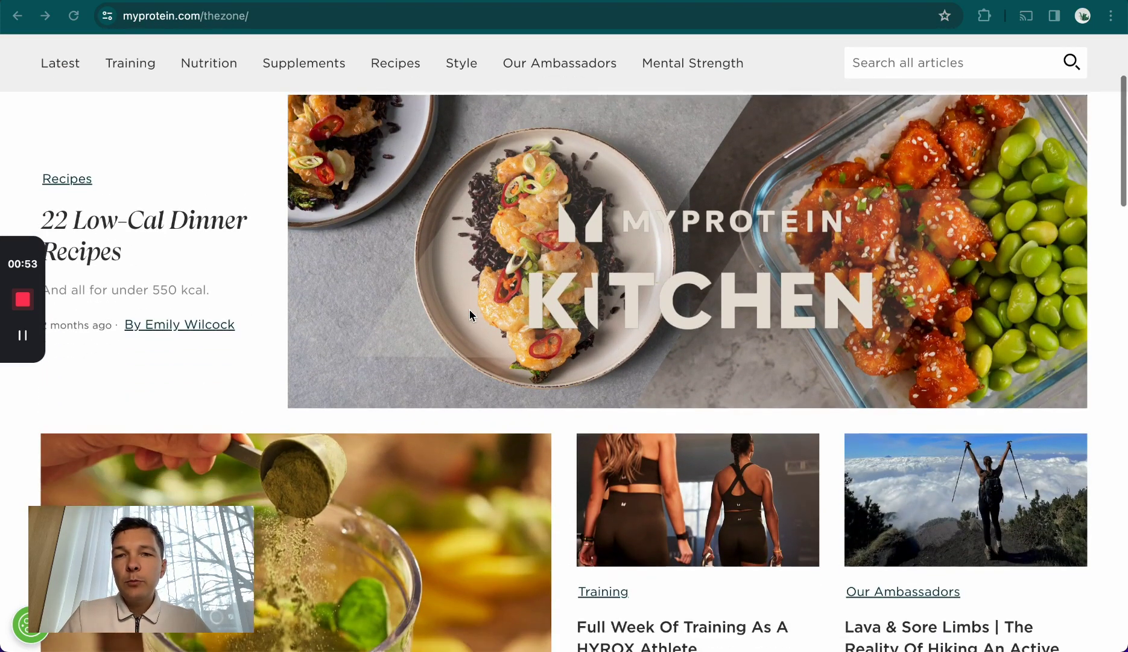
pyautogui.scroll(-1, 472, 315)
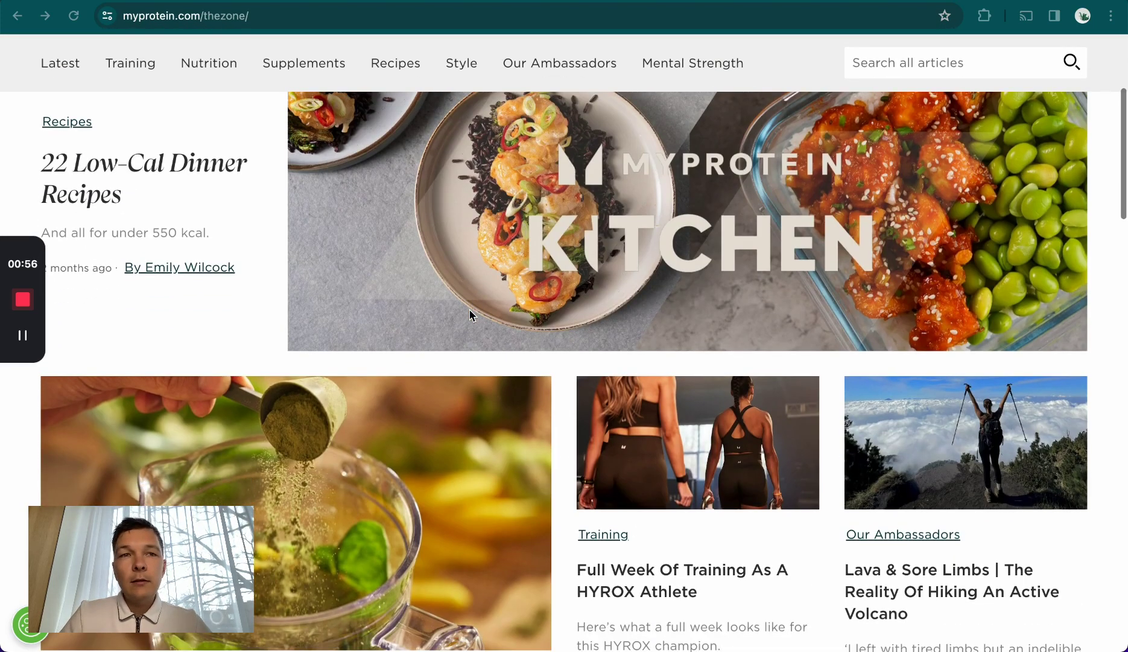
pyautogui.scroll(3, 472, 315)
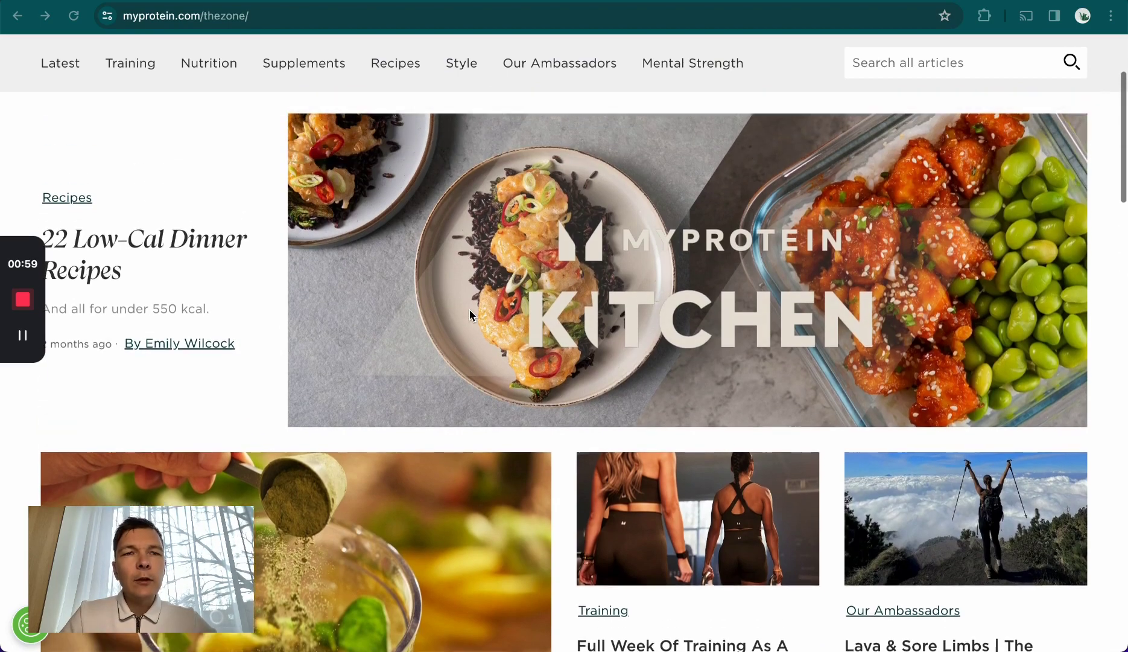
pyautogui.scroll(-7, 476, 327)
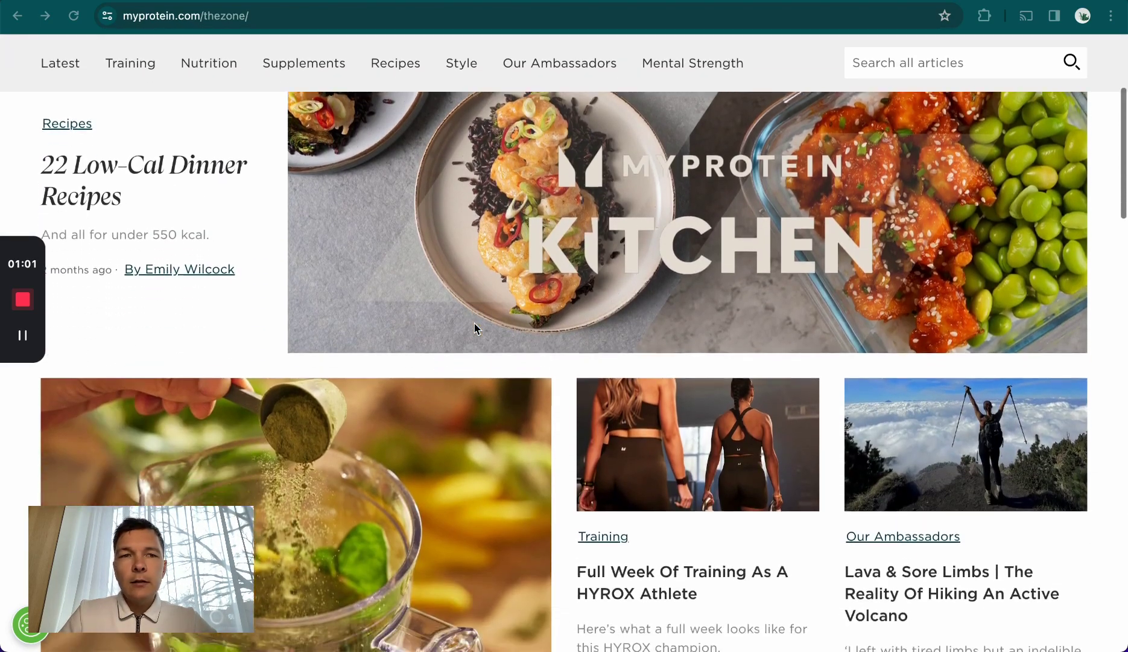
pyautogui.scroll(8, 474, 323)
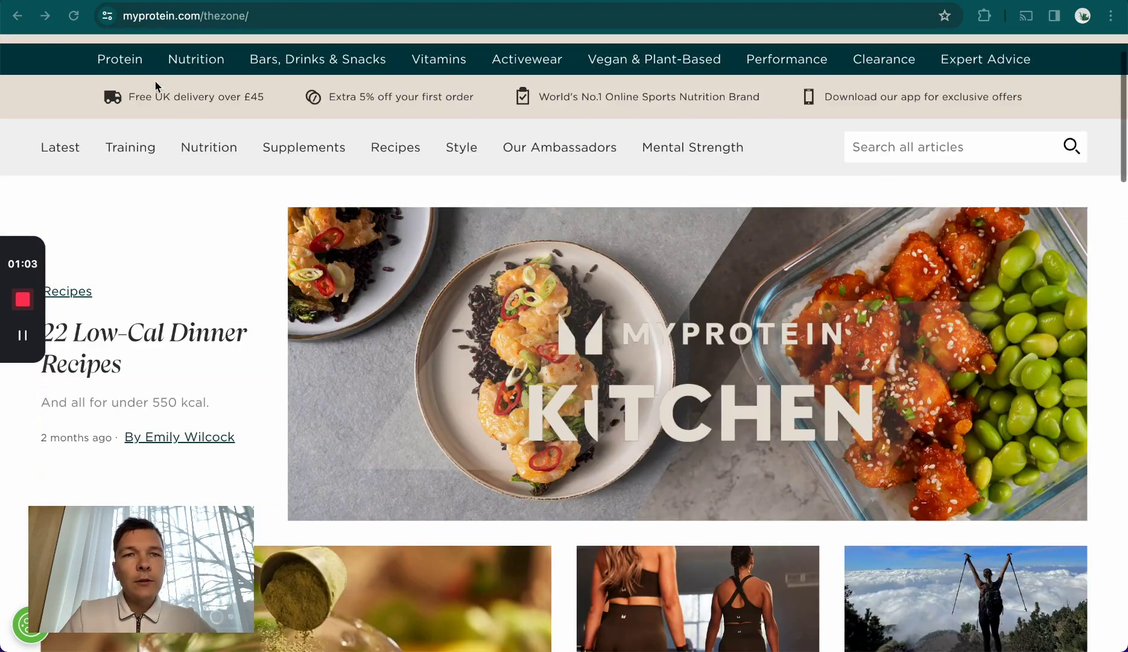
pyautogui.scroll(2, 545, 324)
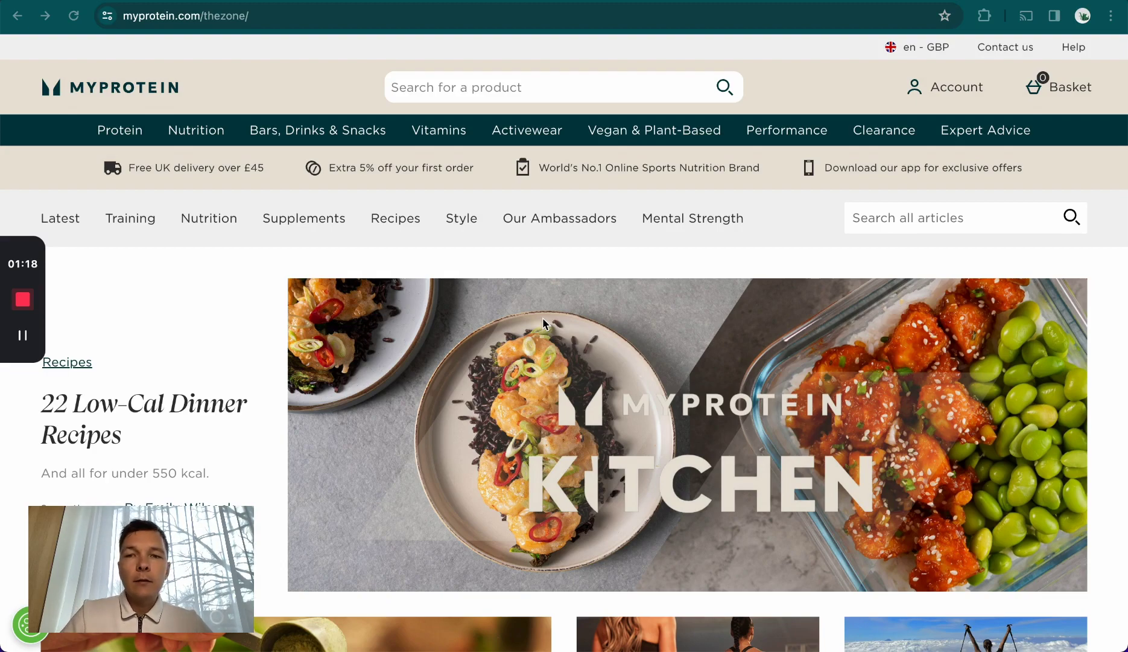
pyautogui.scroll(-7, 723, 430)
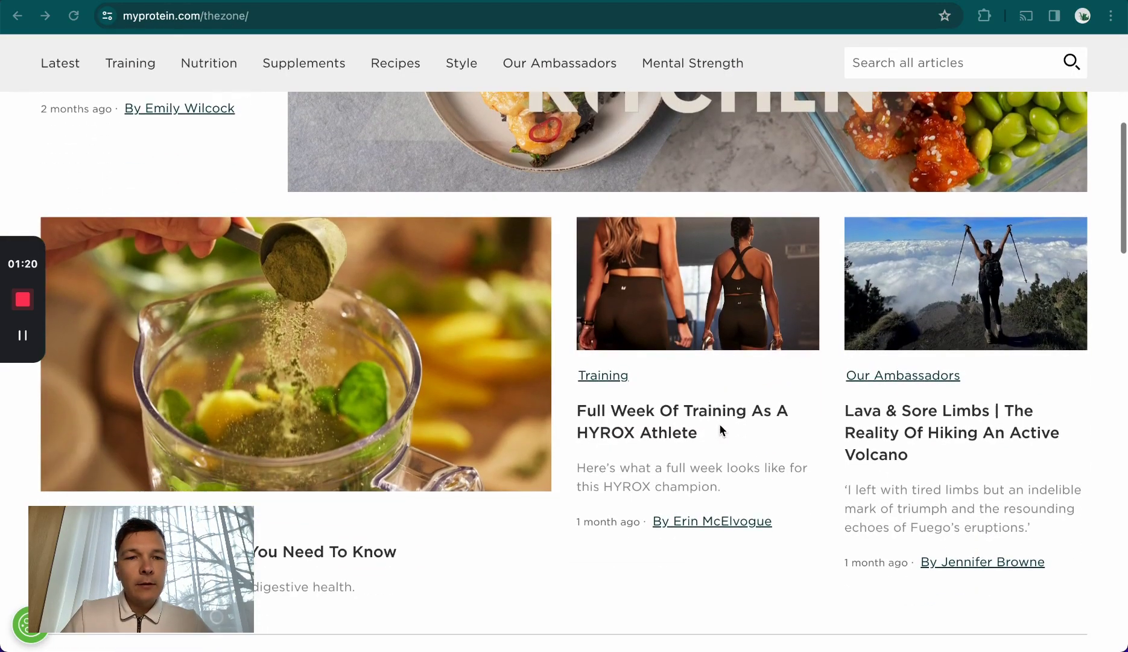
pyautogui.scroll(3, 723, 430)
pyautogui.scroll(1, 723, 429)
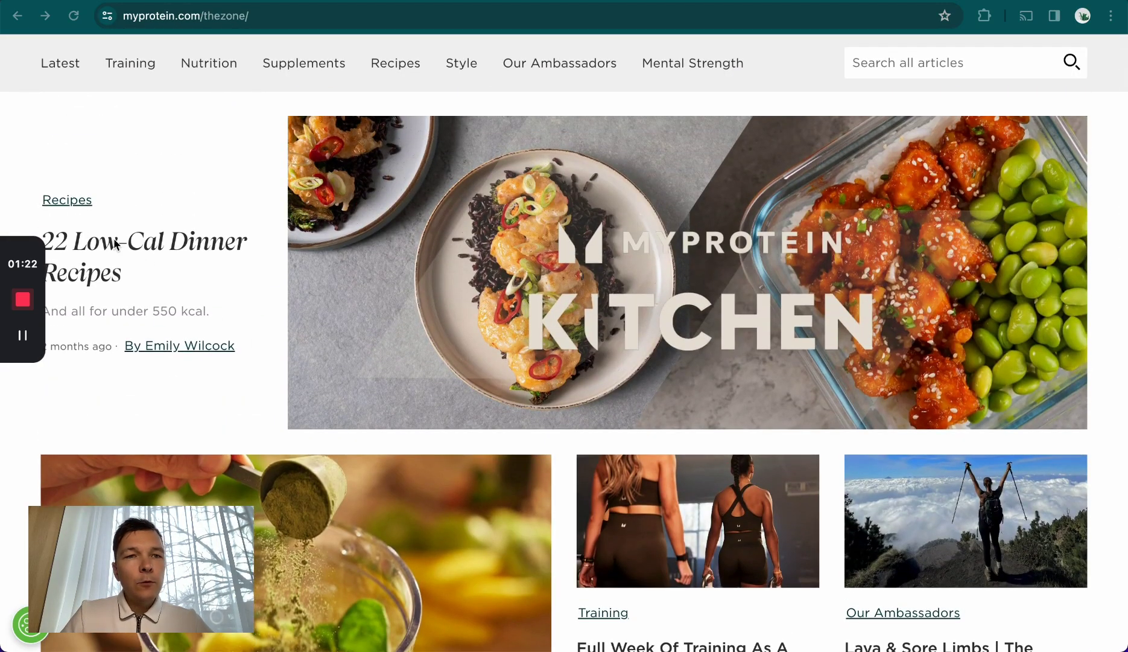
pyautogui.scroll(-1, 173, 259)
pyautogui.scroll(3, 173, 259)
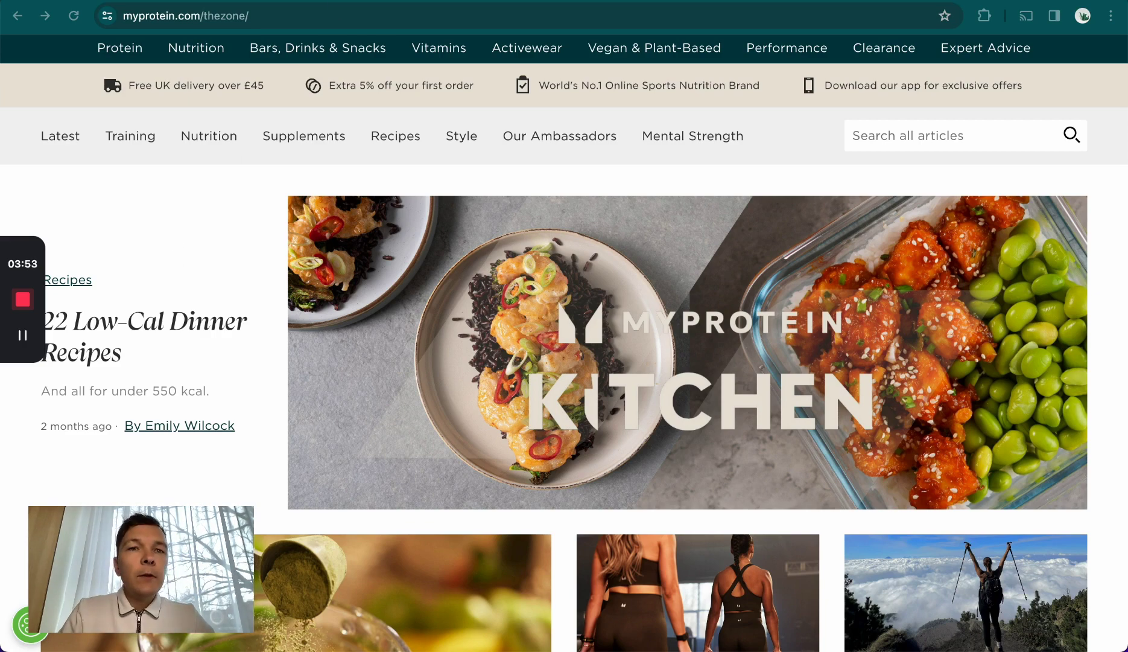
# - Switch to the Quora search results for "protein" and review the questions with their answer and follower figures
pyautogui.click(362, 1)
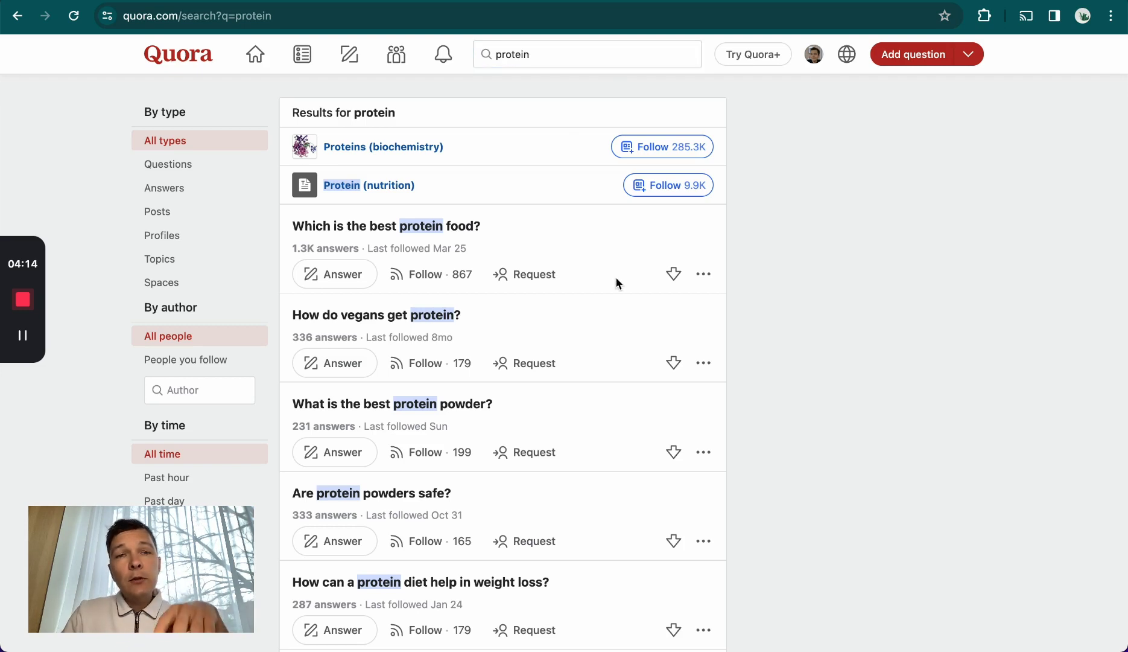
pyautogui.scroll(-1, 616, 282)
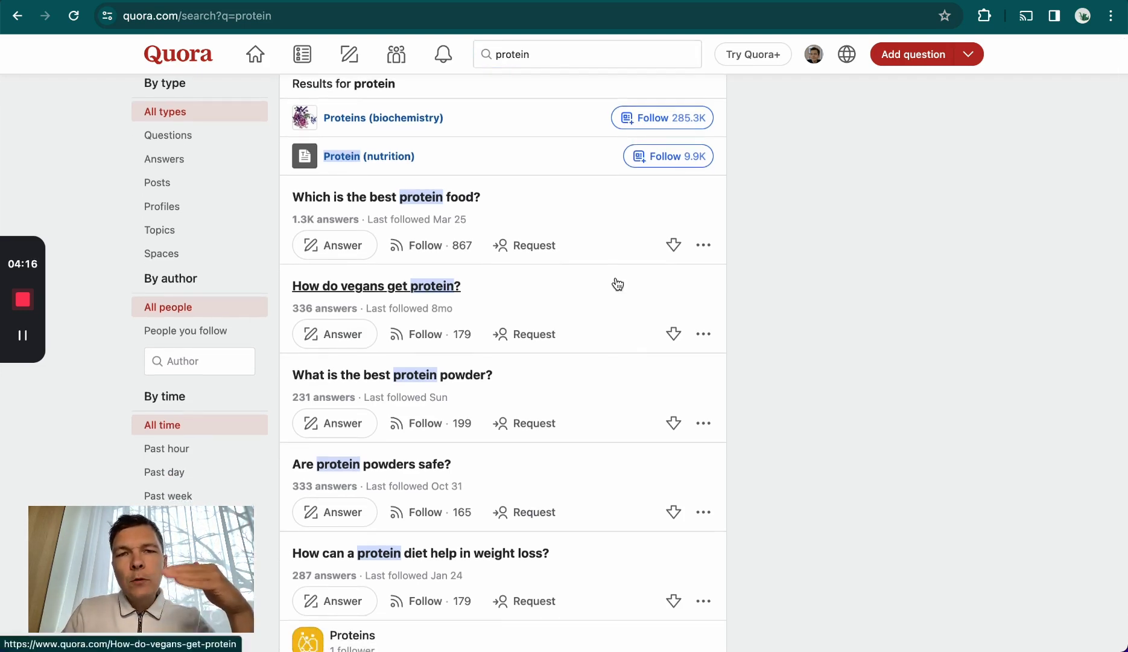
pyautogui.scroll(-1, 863, 270)
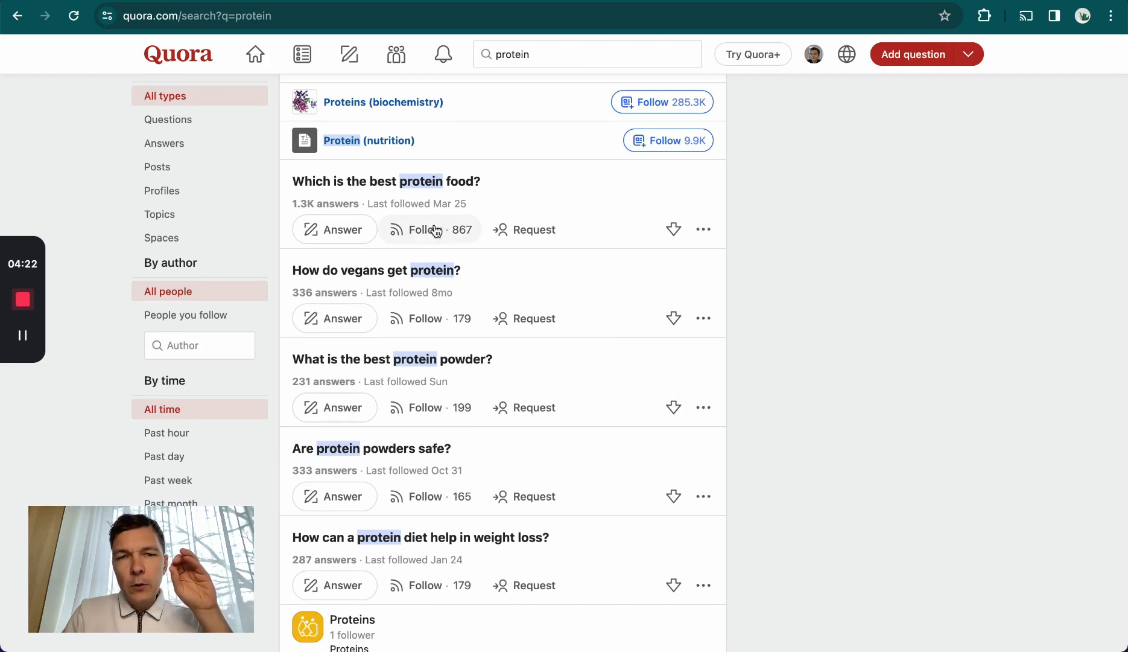
pyautogui.keyDown('ctrl'); pyautogui.scroll(3, 437, 232); pyautogui.keyUp('ctrl')
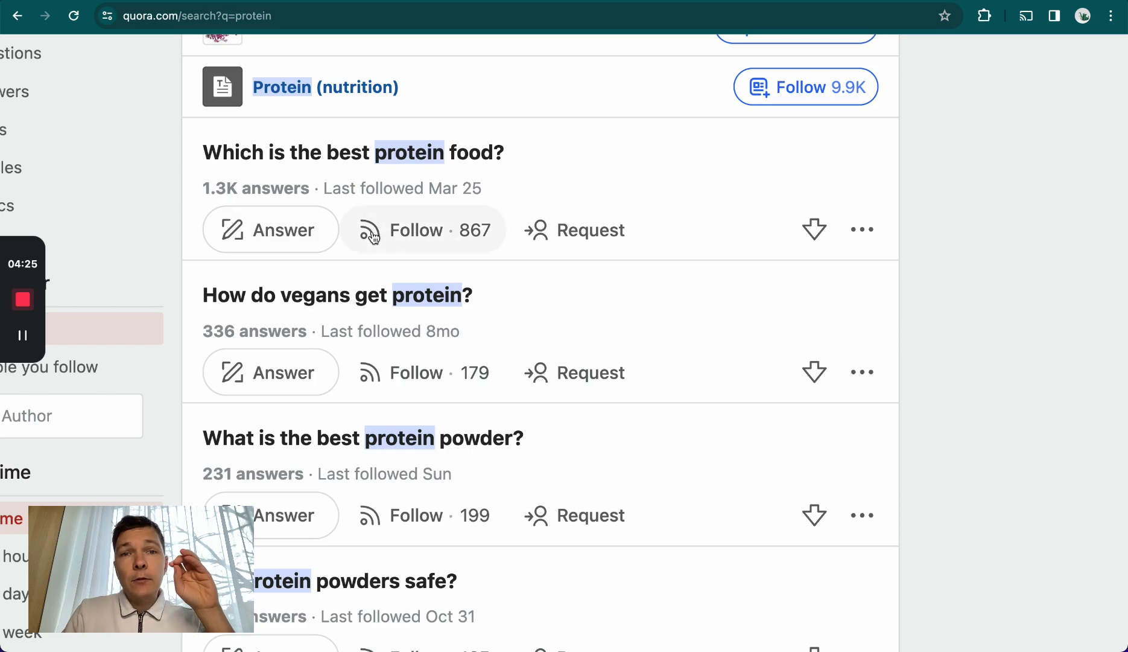
pyautogui.scroll(-5, 598, 224)
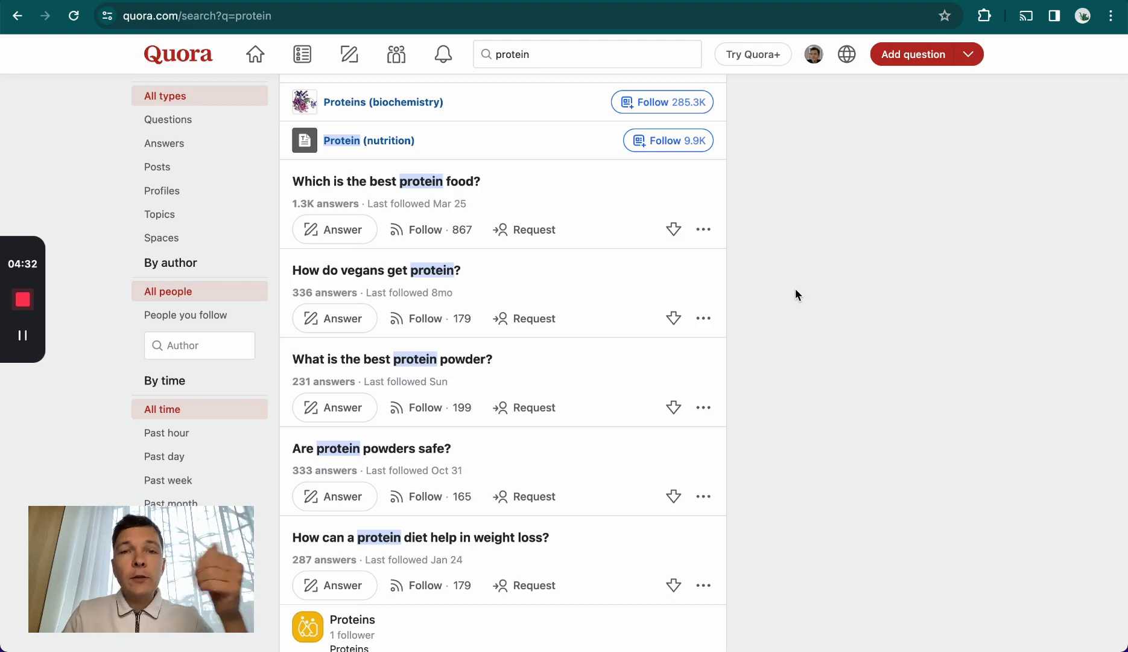
pyautogui.scroll(-1, 795, 290)
pyautogui.scroll(-2, 796, 294)
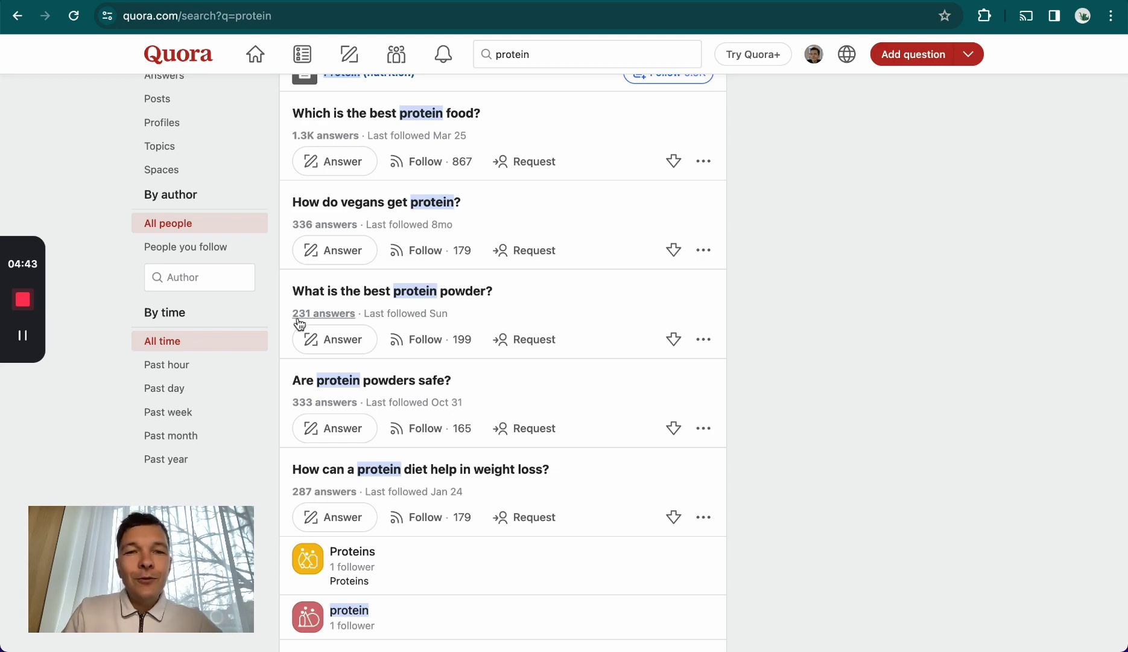
pyautogui.scroll(-1, 780, 328)
pyautogui.scroll(1, 780, 326)
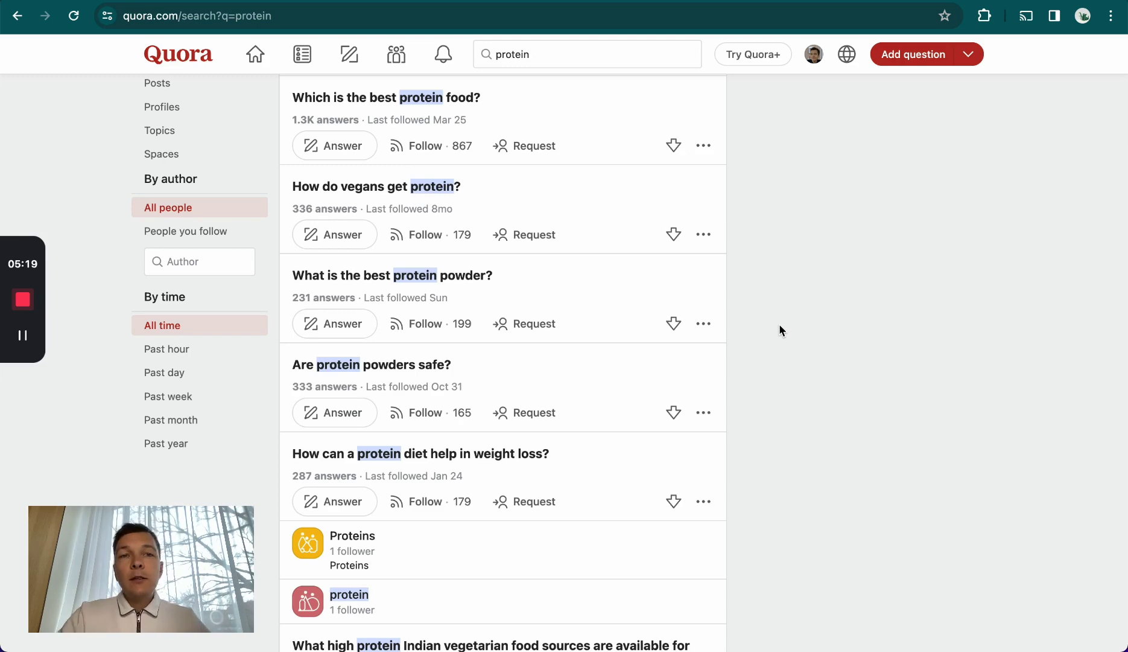
pyautogui.scroll(2, 779, 324)
pyautogui.scroll(-2, 720, 267)
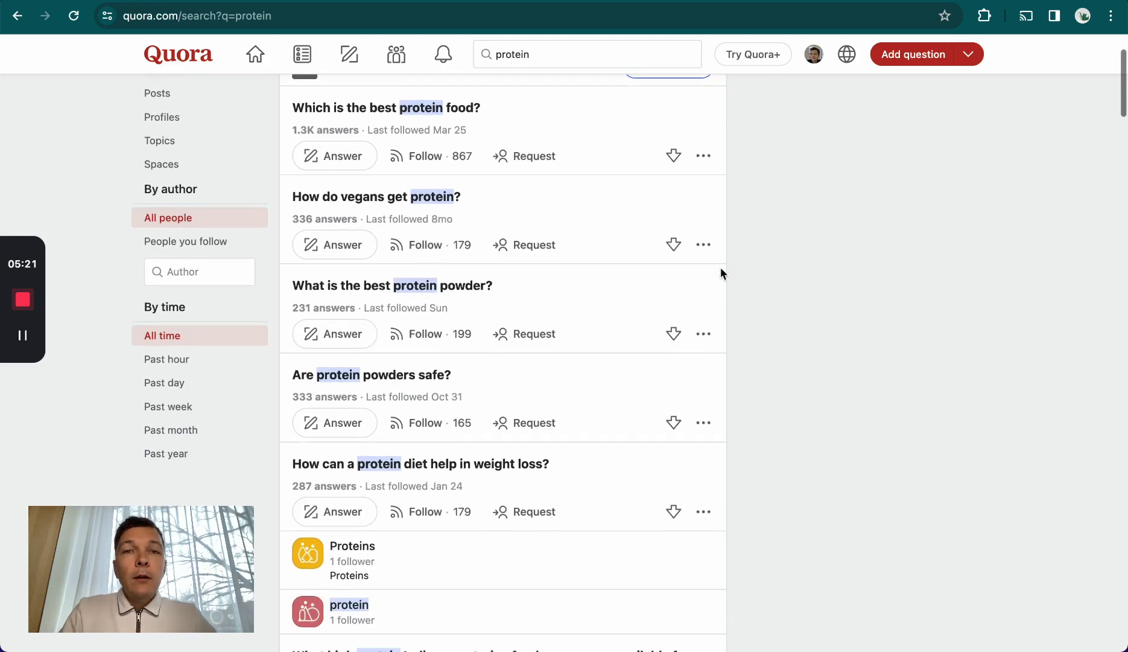
# - Switch to the ChatGPT conversation and read through the numbered list of protein powder article topics
pyautogui.hotkey('ctrl', 'Tab')
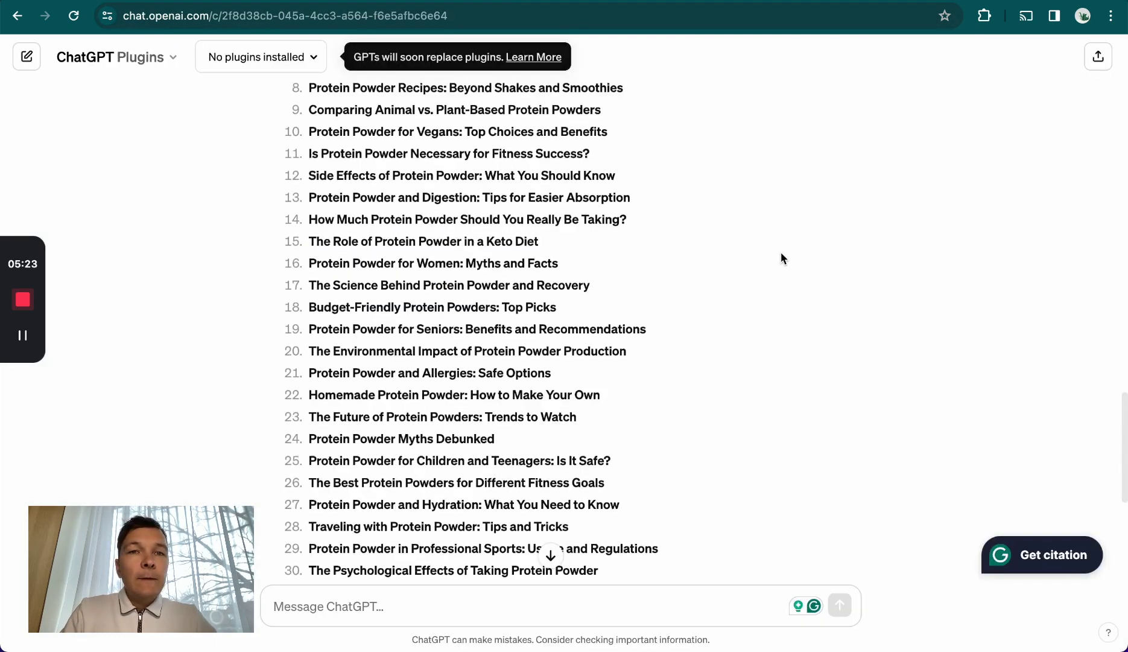
pyautogui.scroll(4, 781, 253)
pyautogui.scroll(-1, 781, 253)
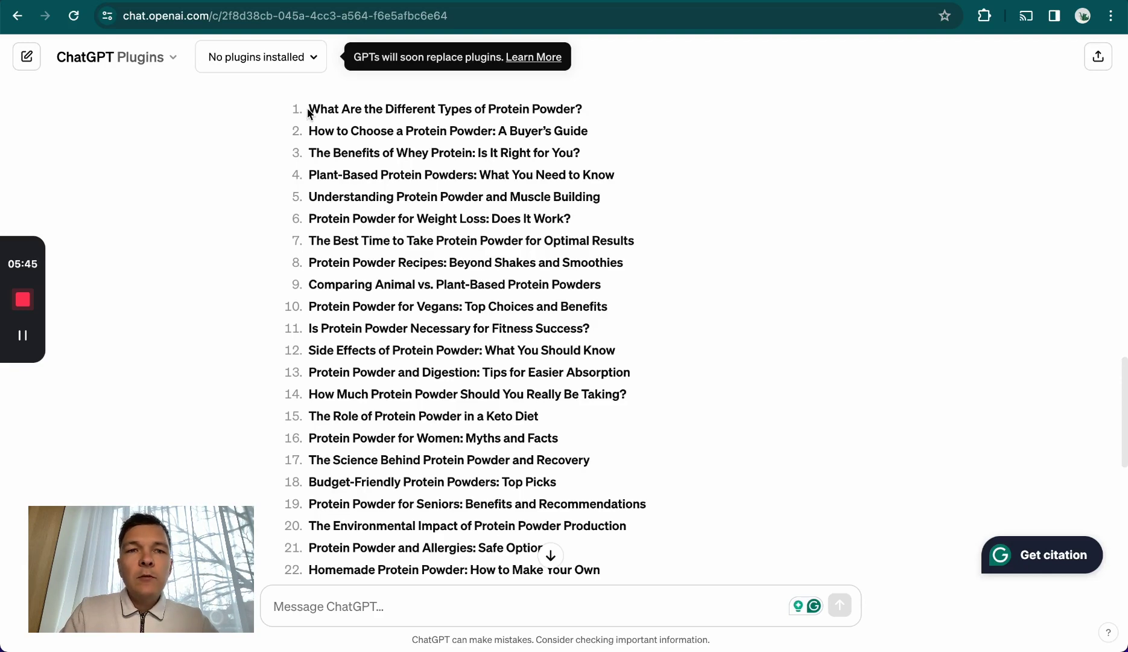
pyautogui.scroll(-3, 454, 283)
pyautogui.scroll(1, 454, 283)
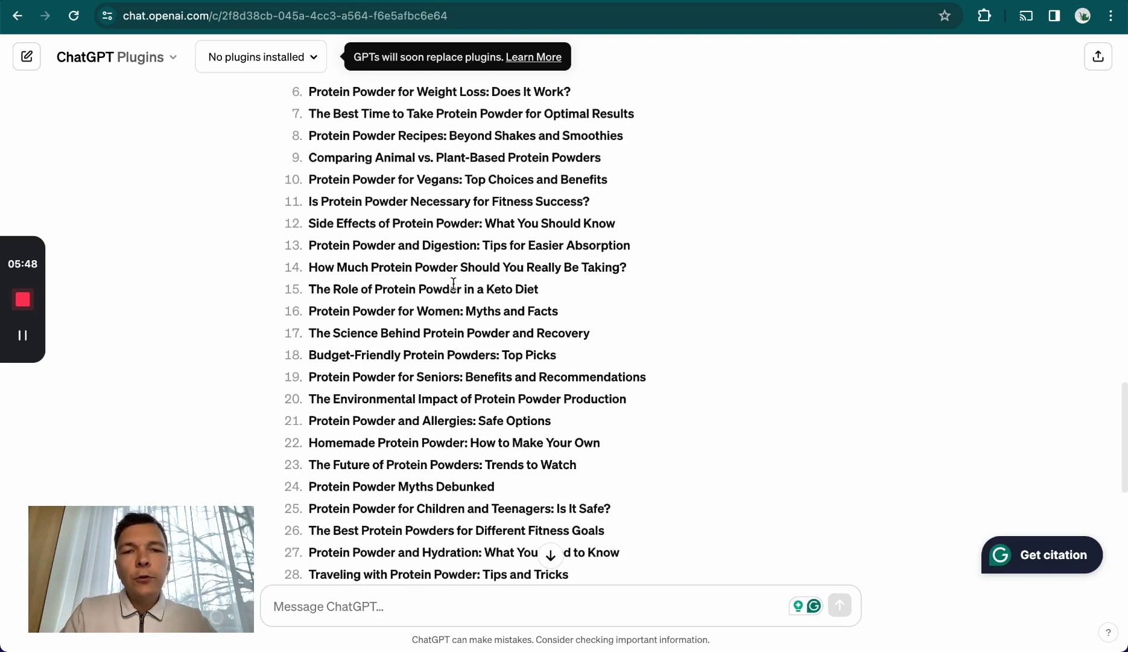
pyautogui.scroll(-3, 455, 286)
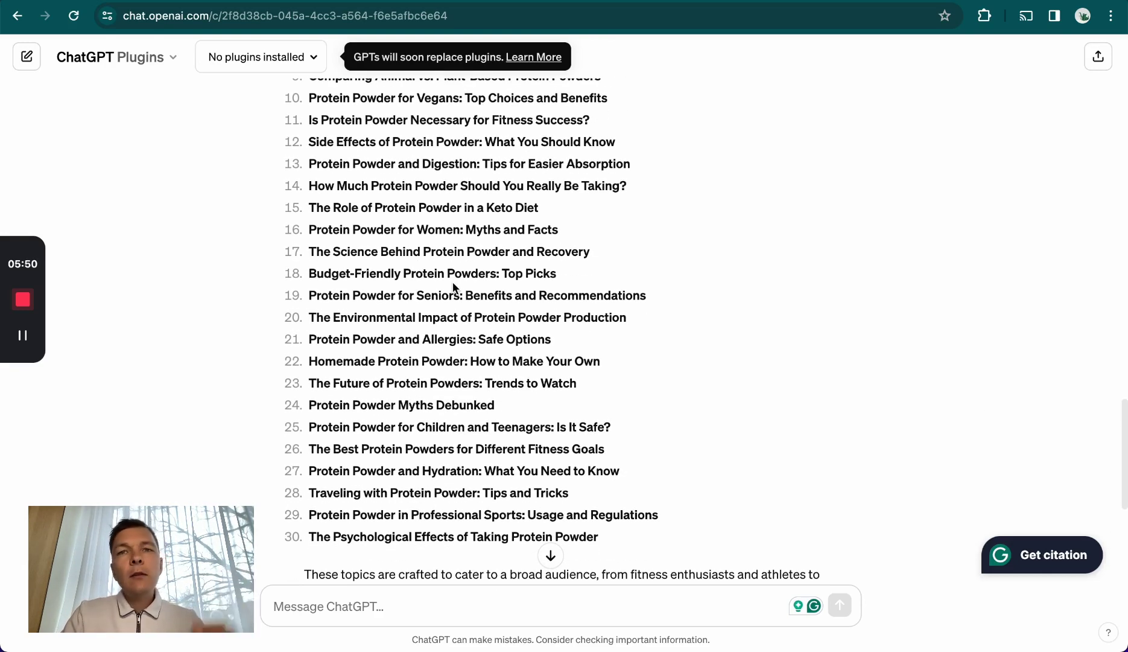
pyautogui.scroll(2, 454, 287)
pyautogui.scroll(-1, 453, 286)
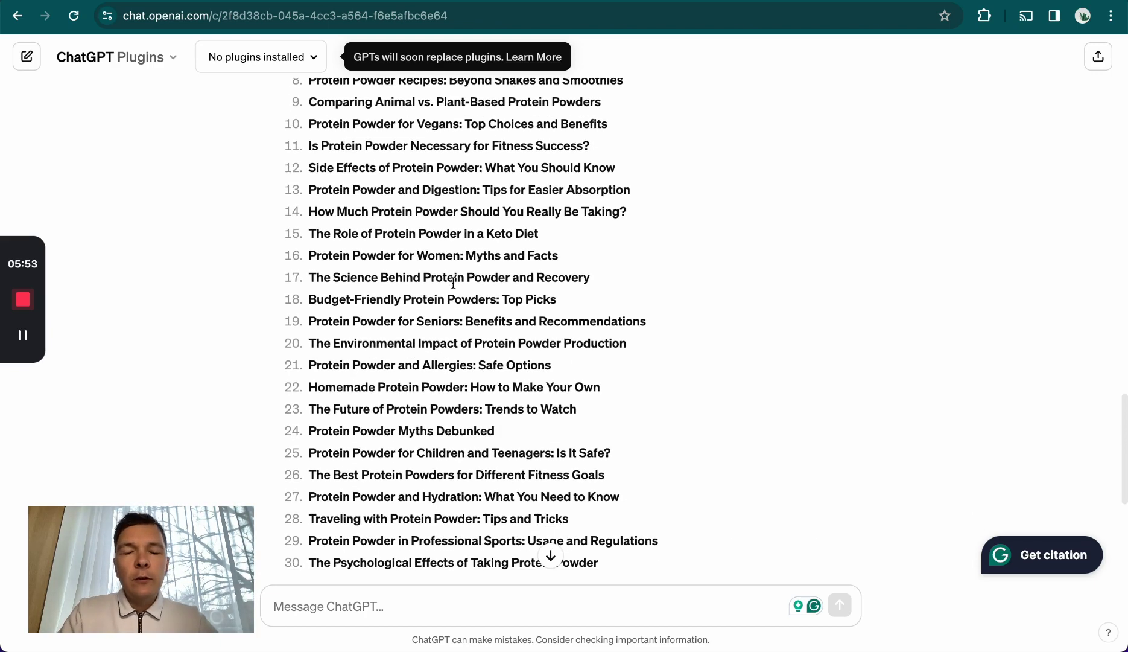
pyautogui.scroll(1, 454, 287)
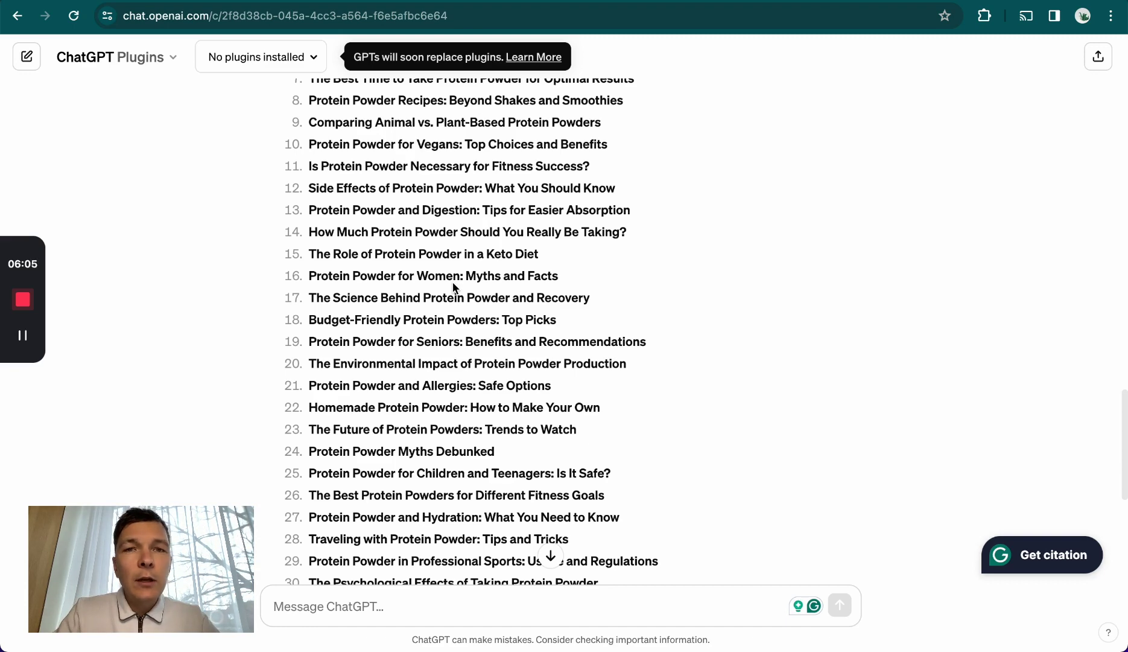
pyautogui.scroll(4, 452, 283)
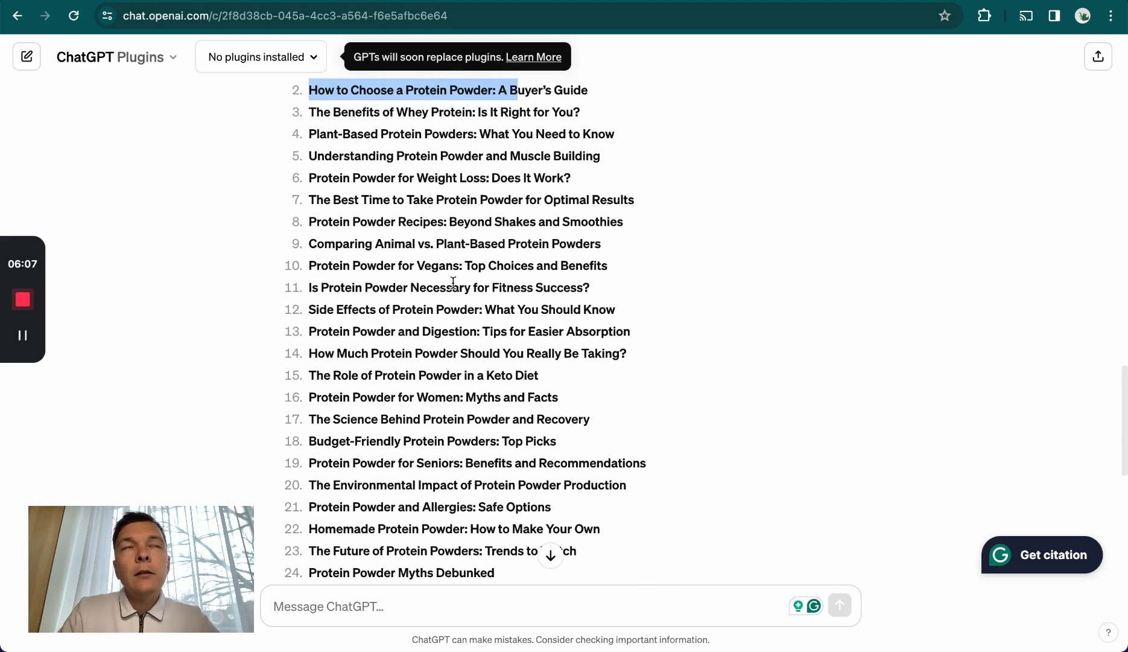
pyautogui.scroll(2, 453, 282)
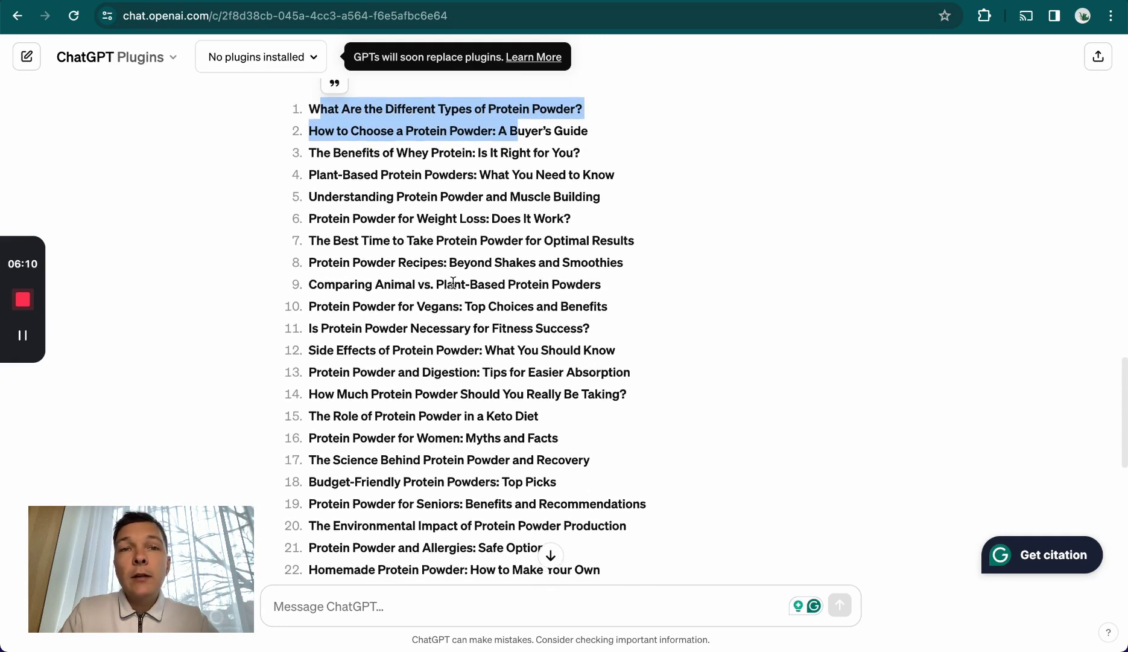
pyautogui.scroll(-1, 453, 282)
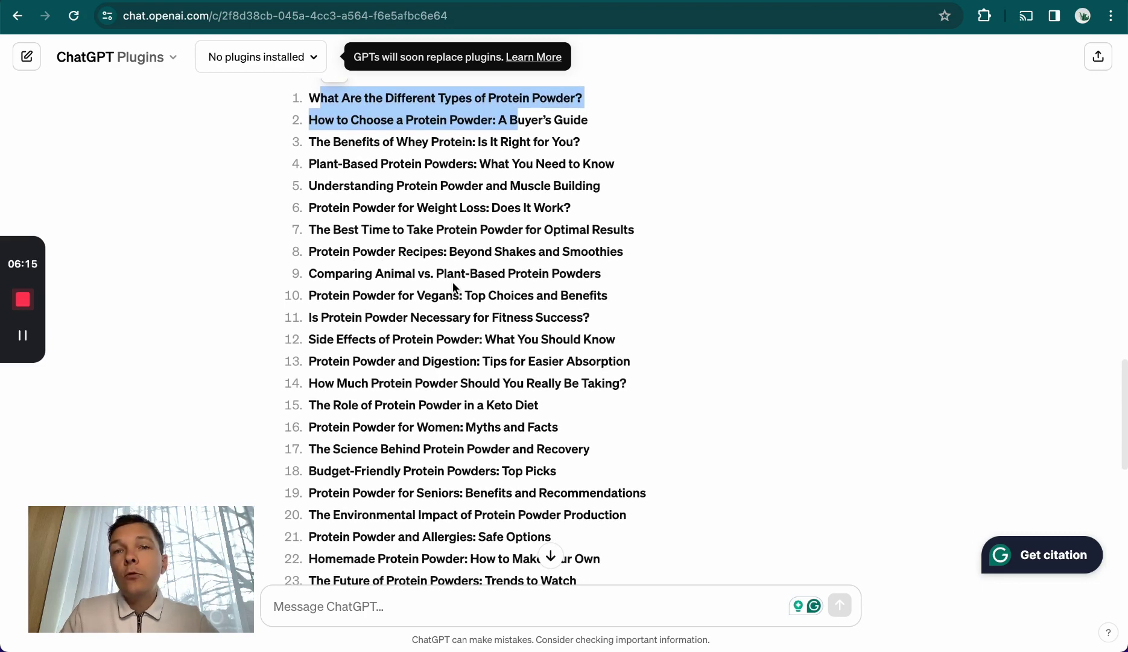
pyautogui.scroll(-6, 452, 282)
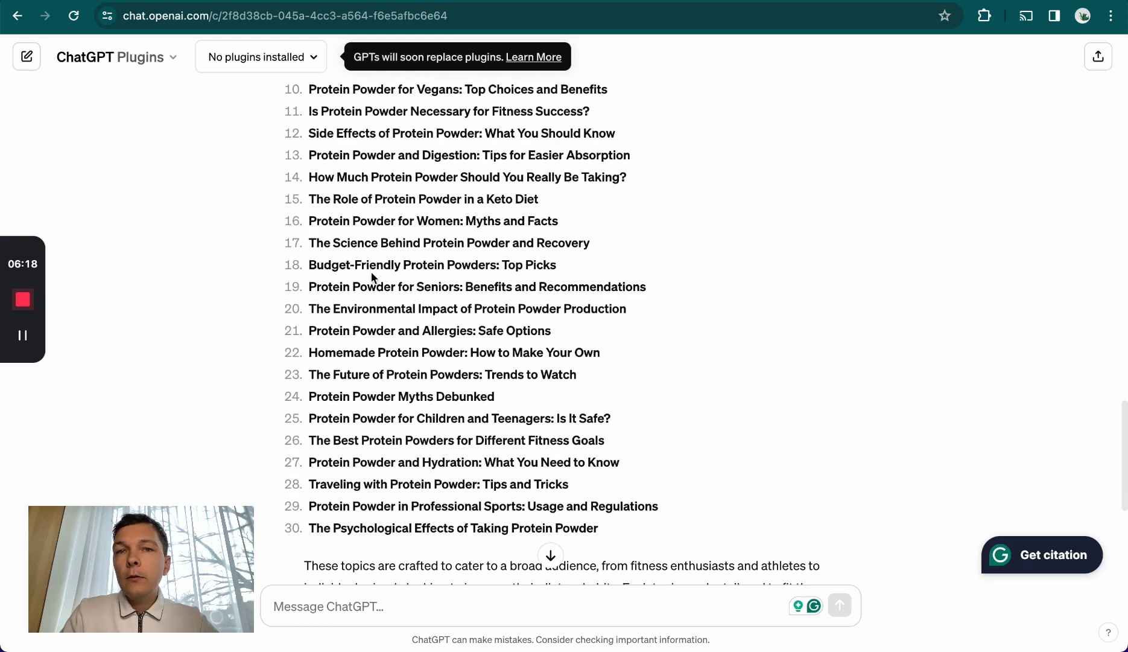
pyautogui.scroll(1, 373, 277)
# - Switch to the AnswerThePublic report for "protein powder" and examine the questions grouped around the wheel
pyautogui.click(617, 1)
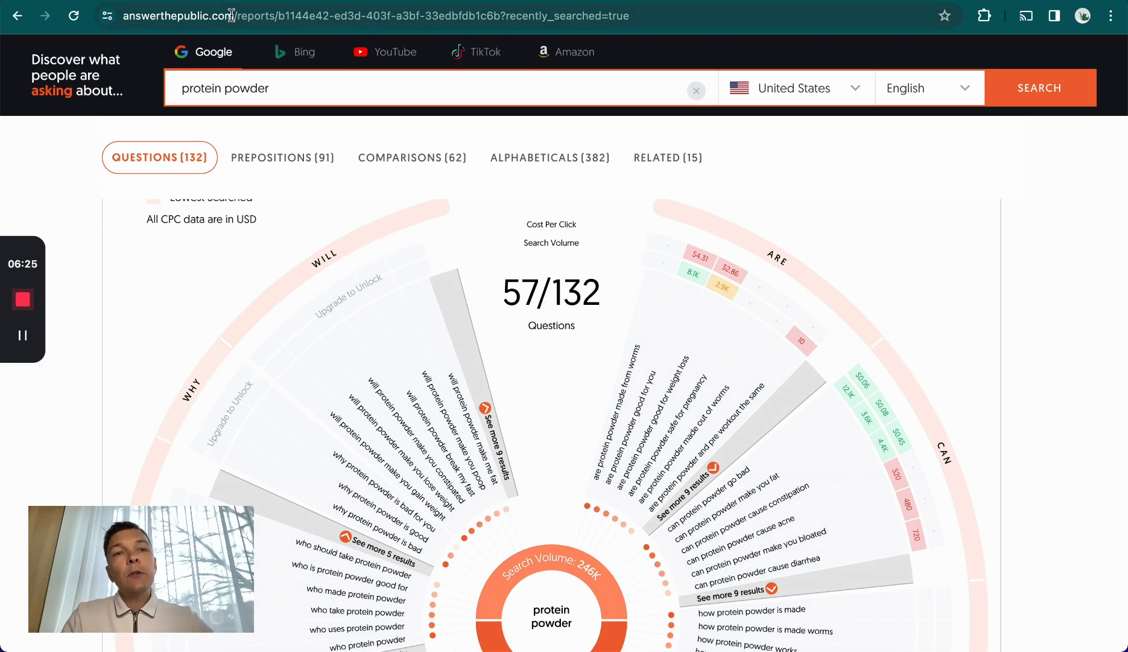
pyautogui.scroll(1, 671, 222)
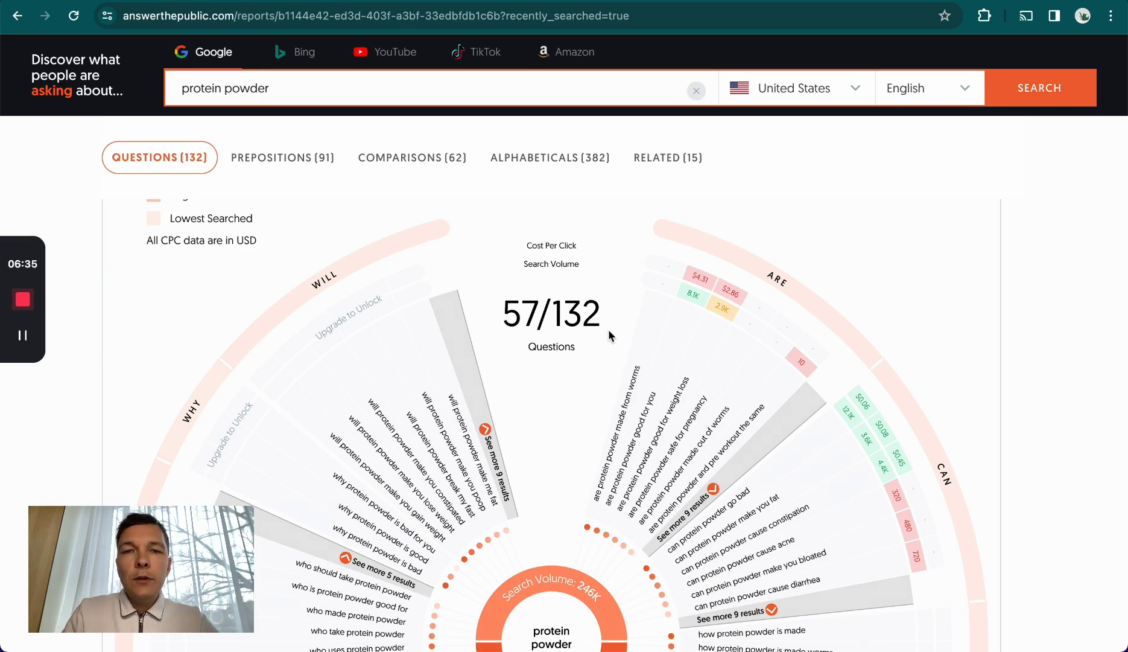
pyautogui.scroll(-5, 608, 328)
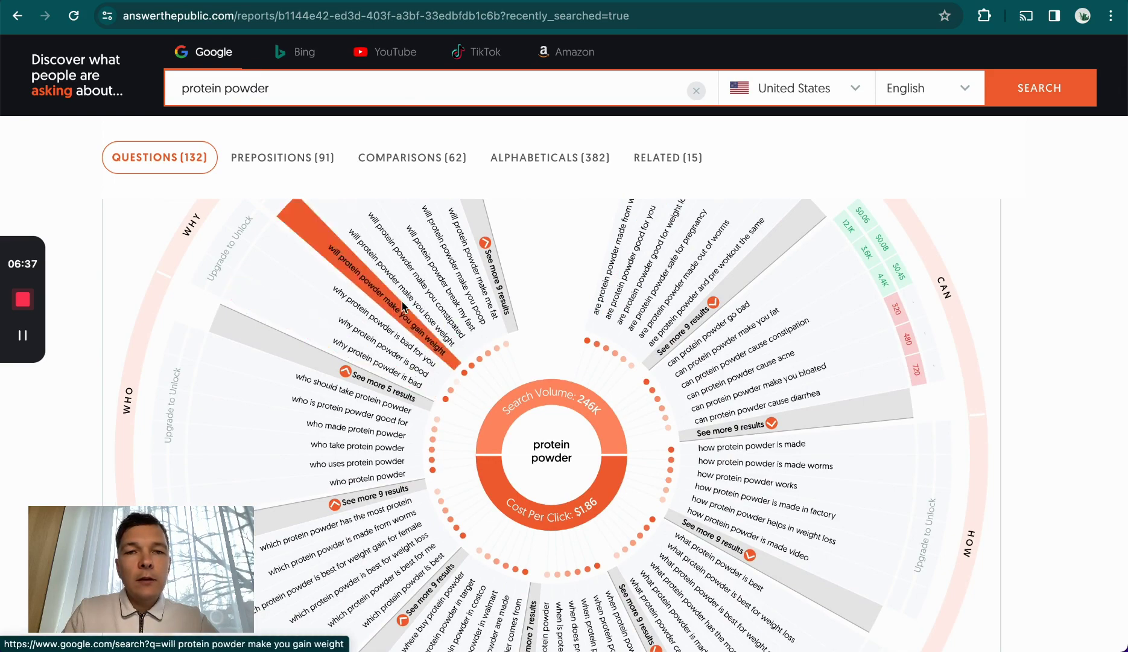
pyautogui.scroll(1, 402, 301)
pyautogui.scroll(5, 402, 301)
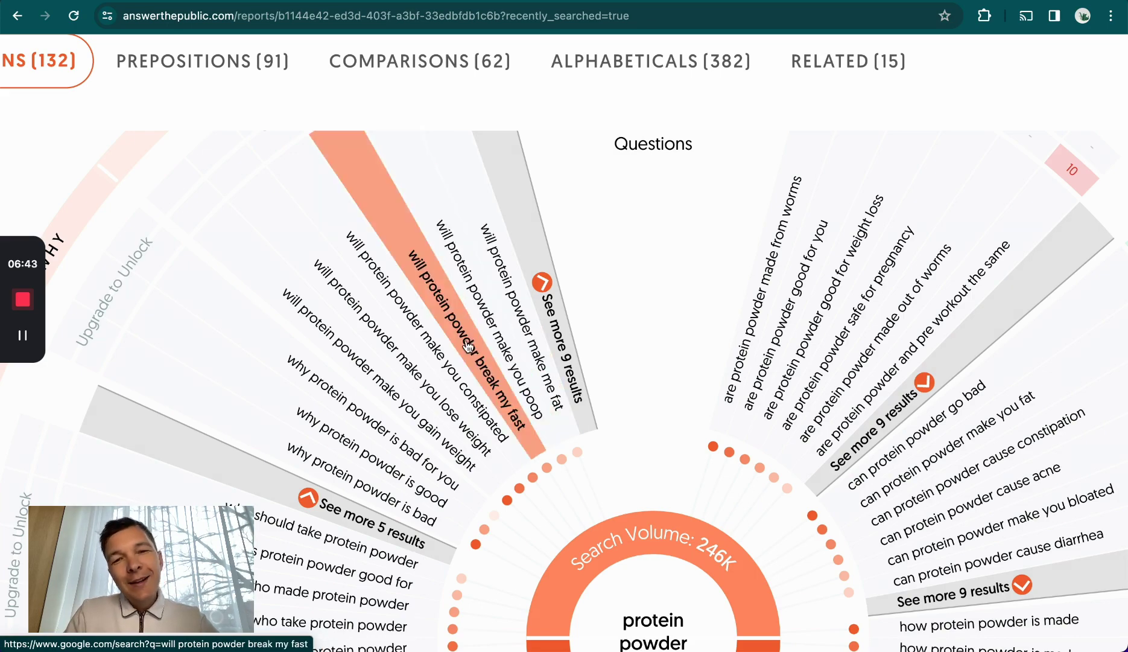
pyautogui.scroll(-3, 386, 391)
pyautogui.scroll(-3, 387, 391)
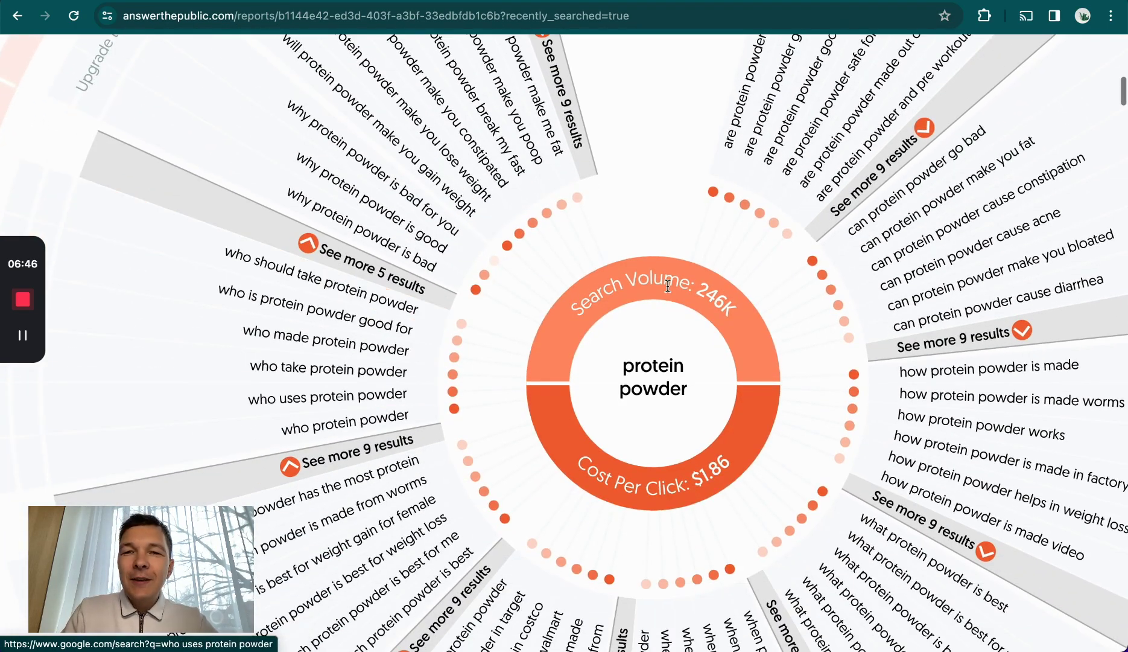
pyautogui.scroll(-2, 677, 365)
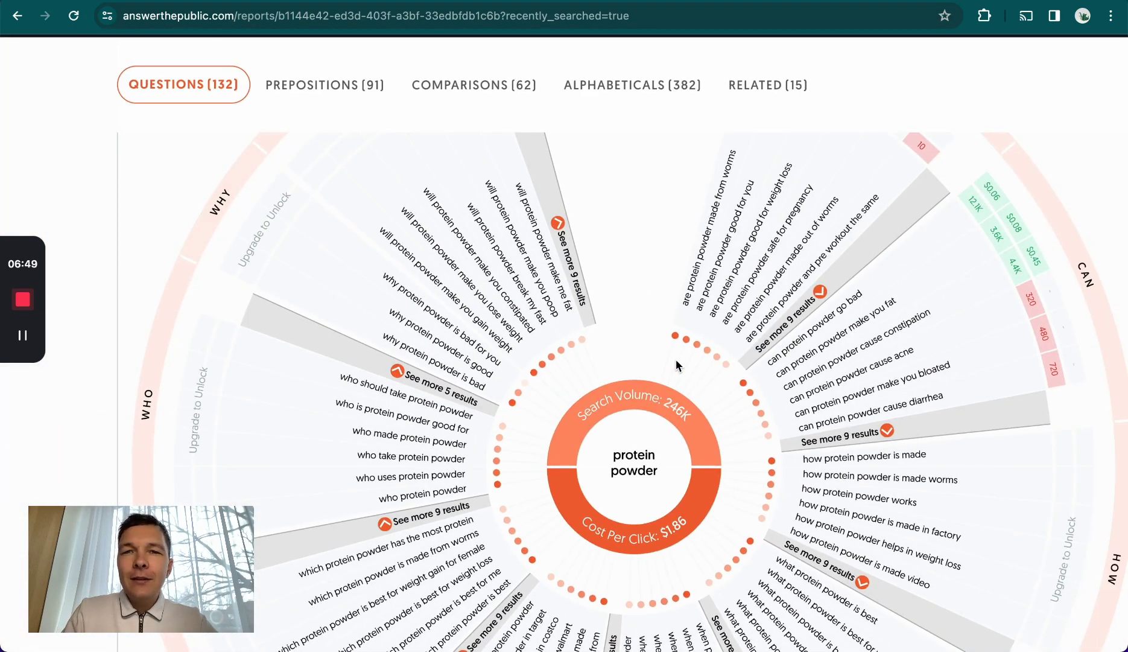
pyautogui.scroll(-2, 163, 161)
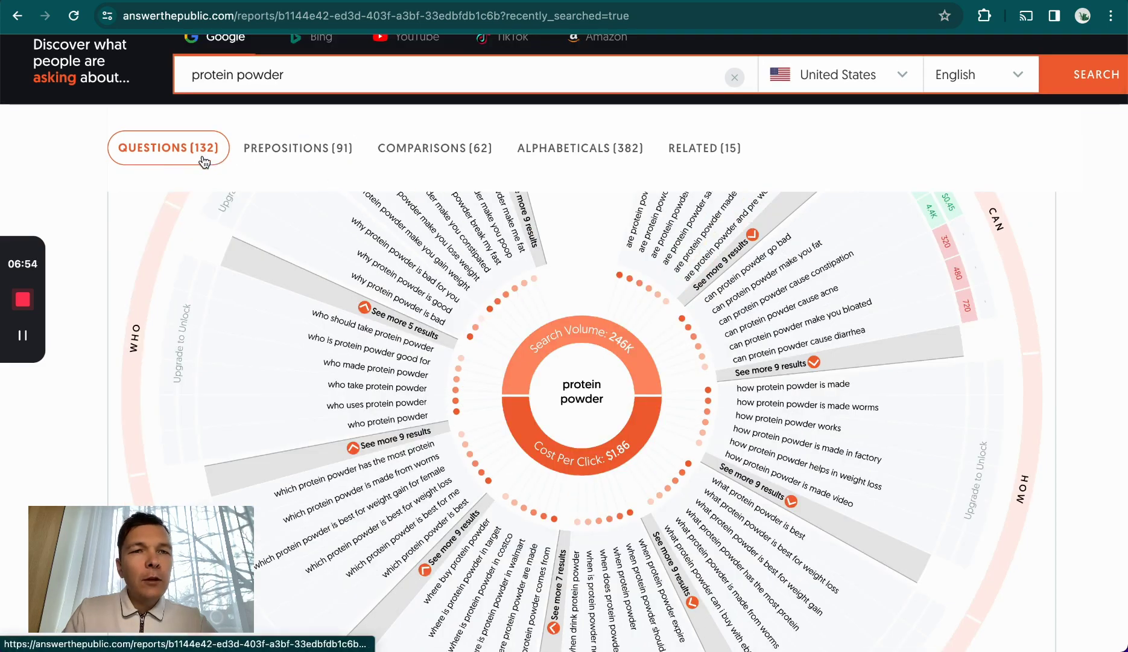
# - Review the protein powder question wheel in the AnswerThePublic report, from the WILL and ARE groups down to WHAT, WHEN and WHERE
pyautogui.scroll(-1, 507, 252)
pyautogui.scroll(8, 507, 252)
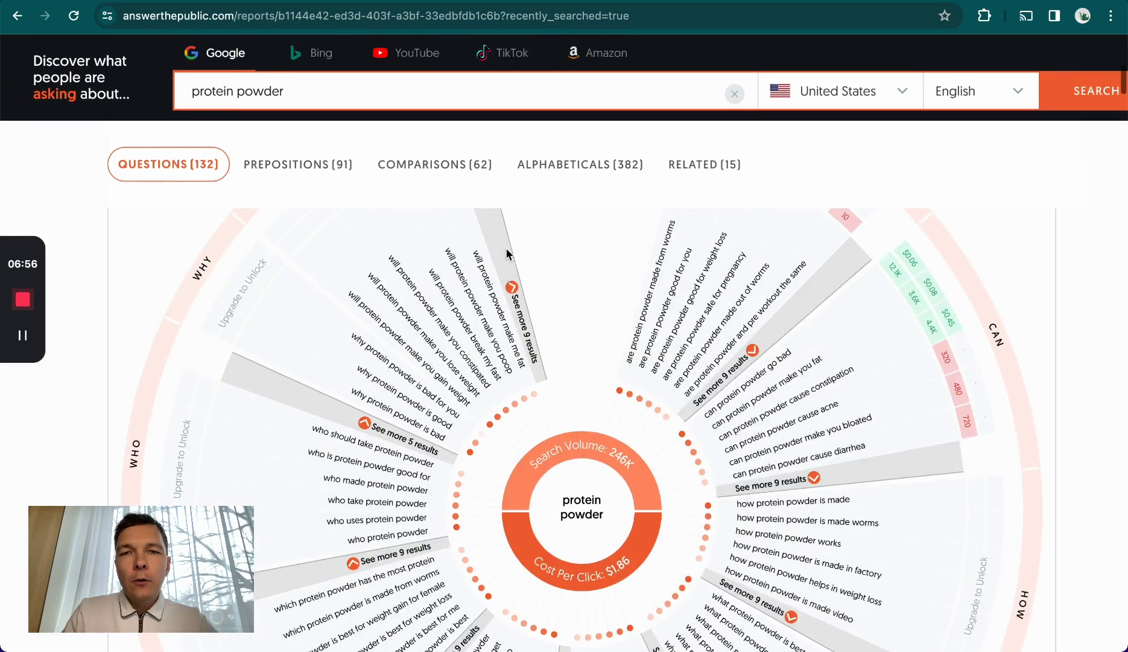
pyautogui.scroll(-1, 511, 431)
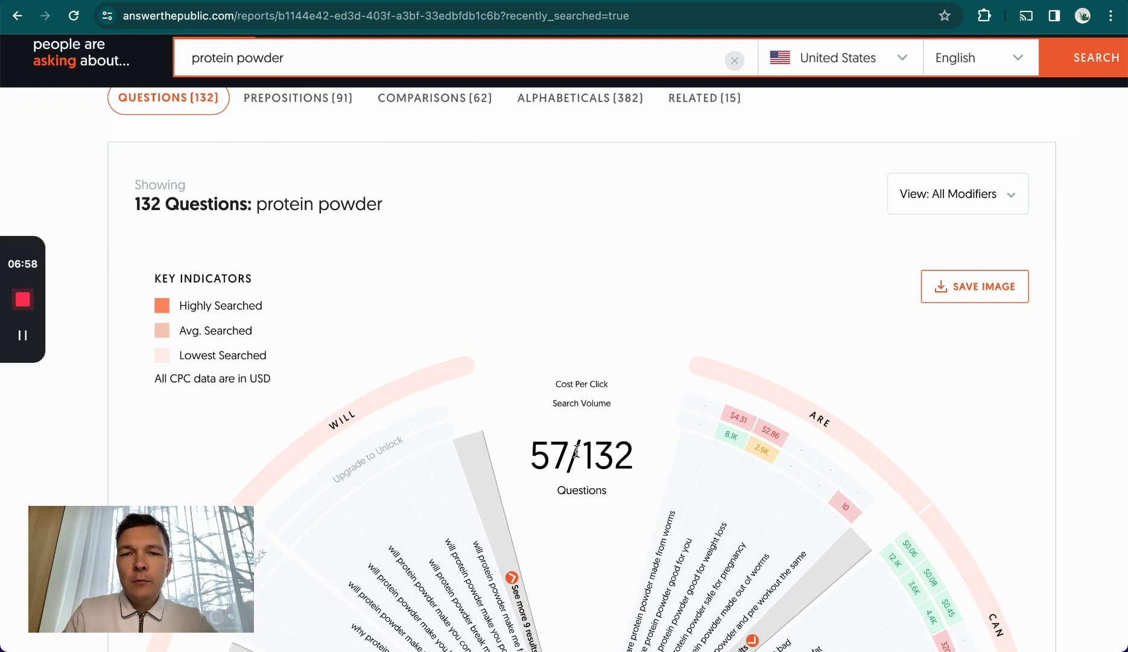
pyautogui.scroll(-5, 576, 451)
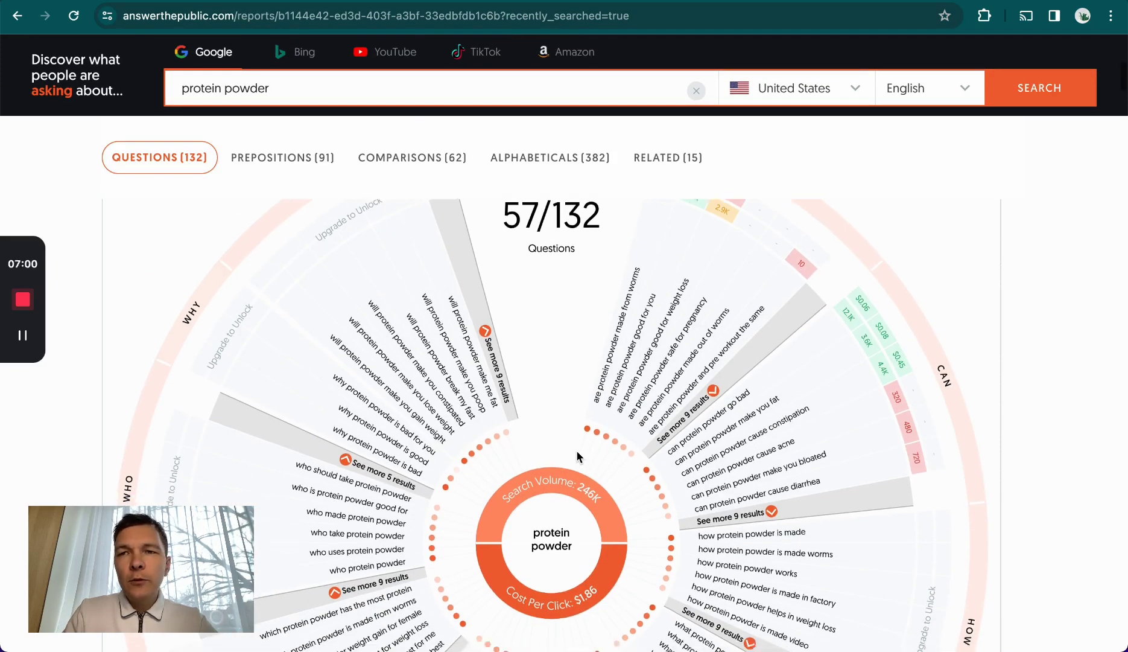
pyautogui.scroll(-4, 576, 451)
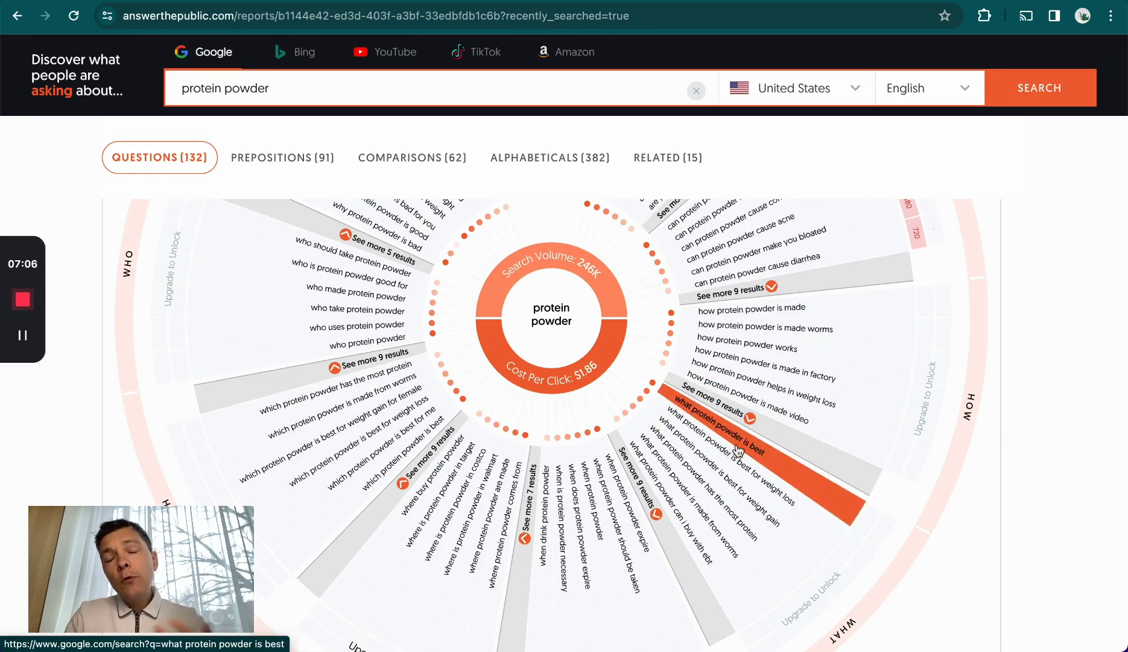
pyautogui.scroll(-2, 737, 449)
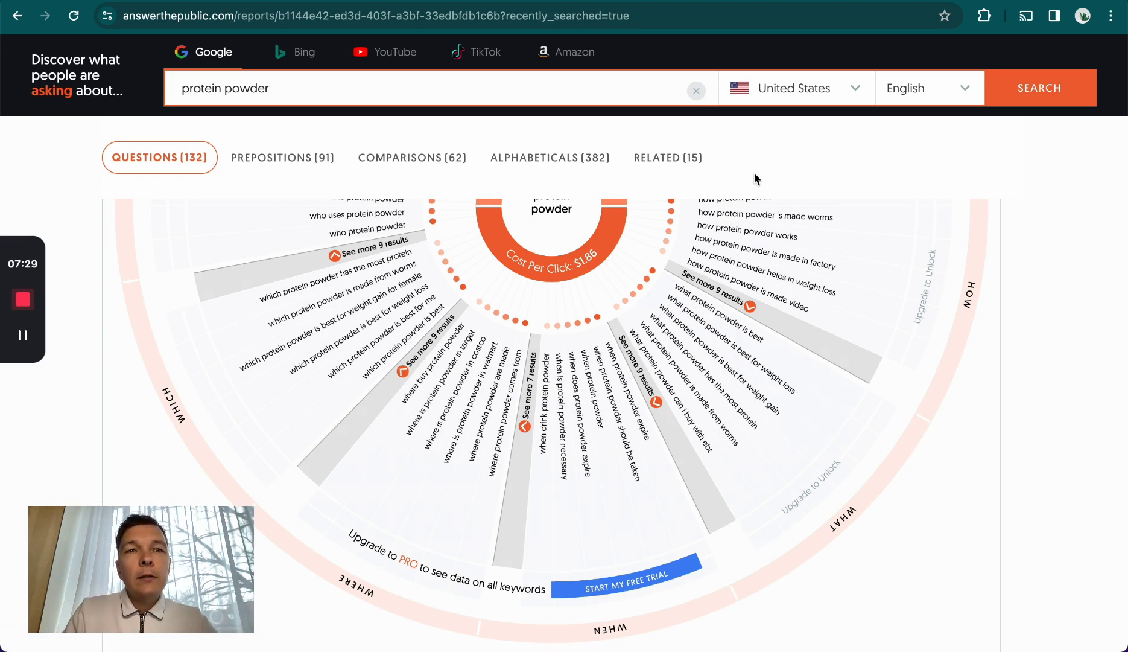
# - Switch to Myprotein's The Zone blog, skim its featured and latest articles, and select the page's web address
pyautogui.hotkey('ctrl', 'Tab')
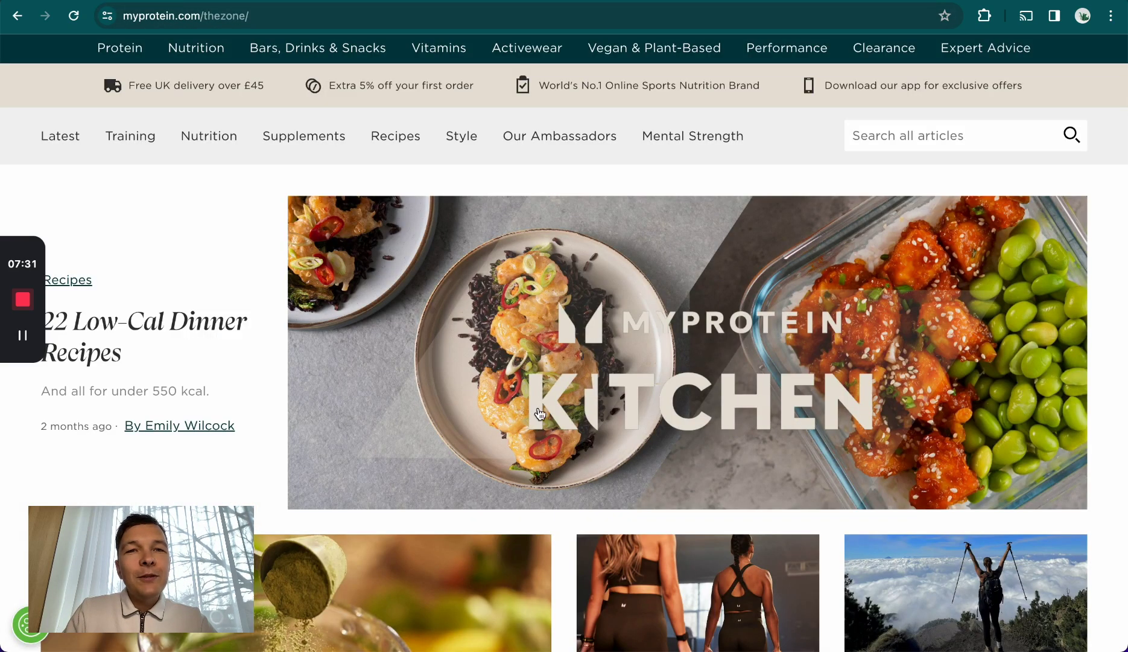
pyautogui.scroll(1, 540, 414)
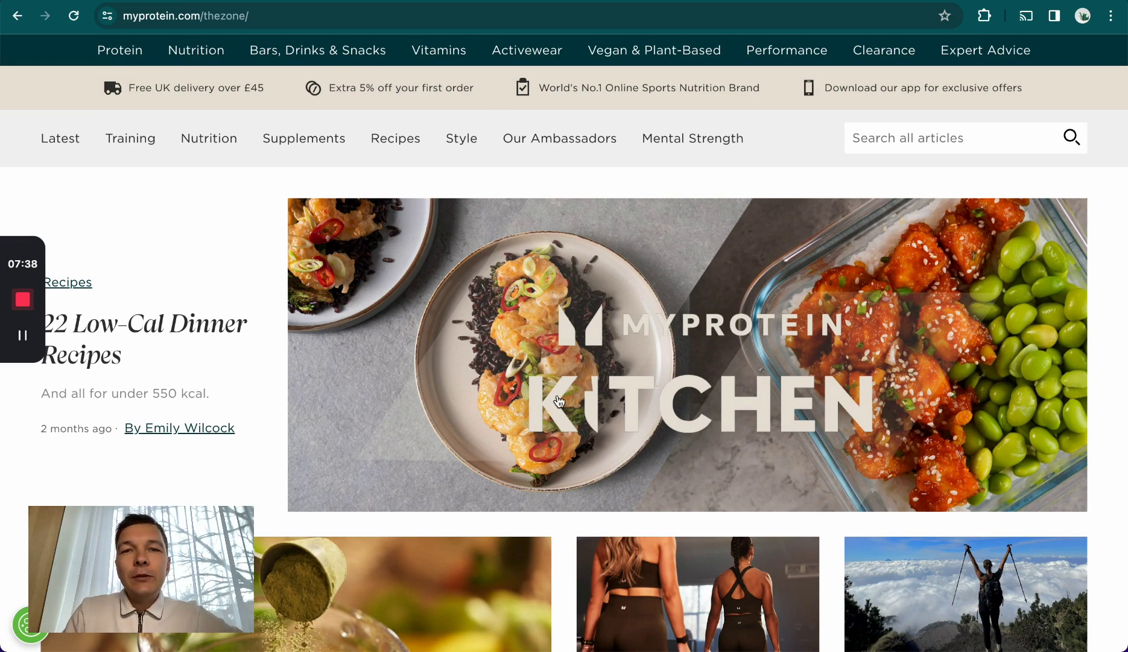
pyautogui.scroll(3, 559, 401)
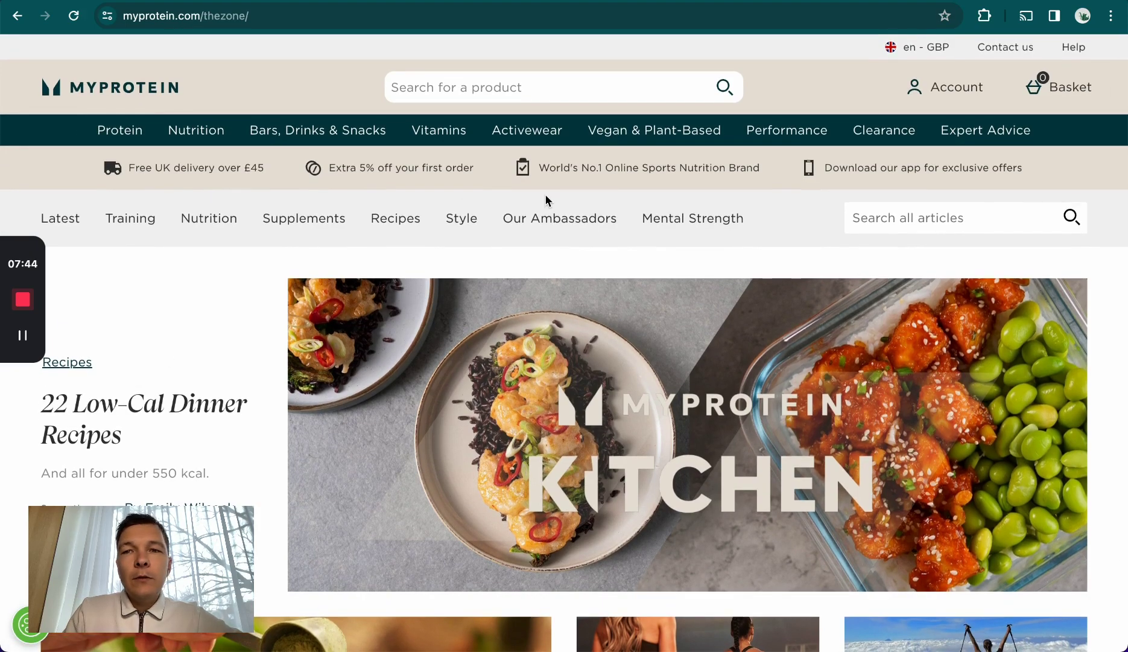
pyautogui.scroll(-1, 614, 222)
pyautogui.scroll(-20, 613, 221)
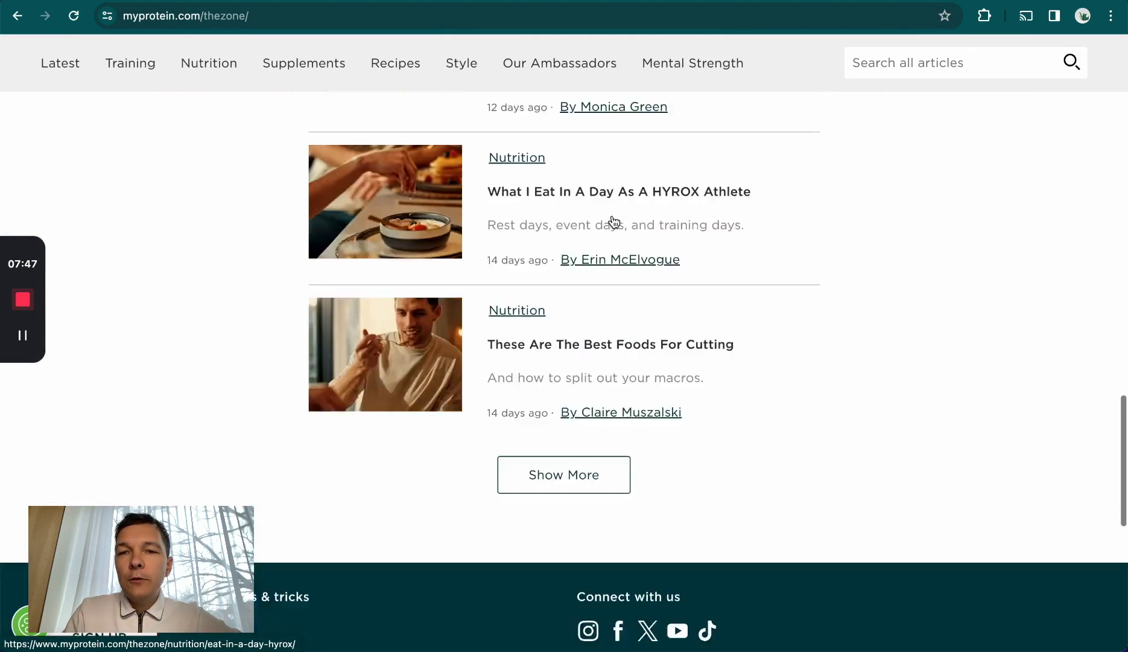
pyautogui.scroll(20, 612, 222)
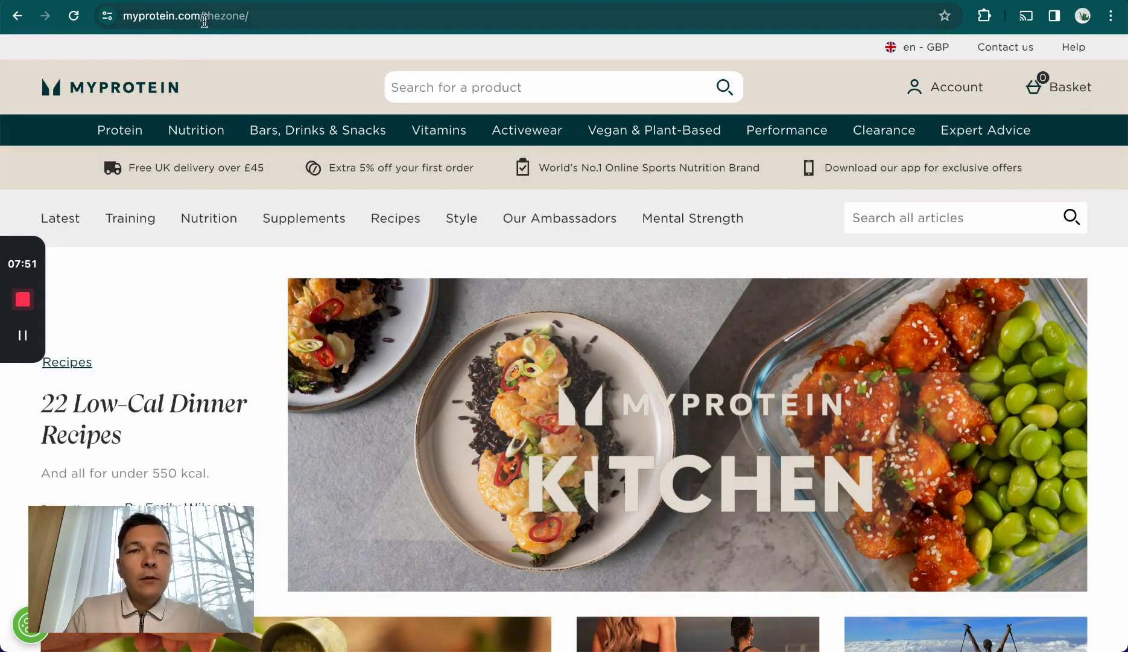
pyautogui.scroll(-10, 225, 432)
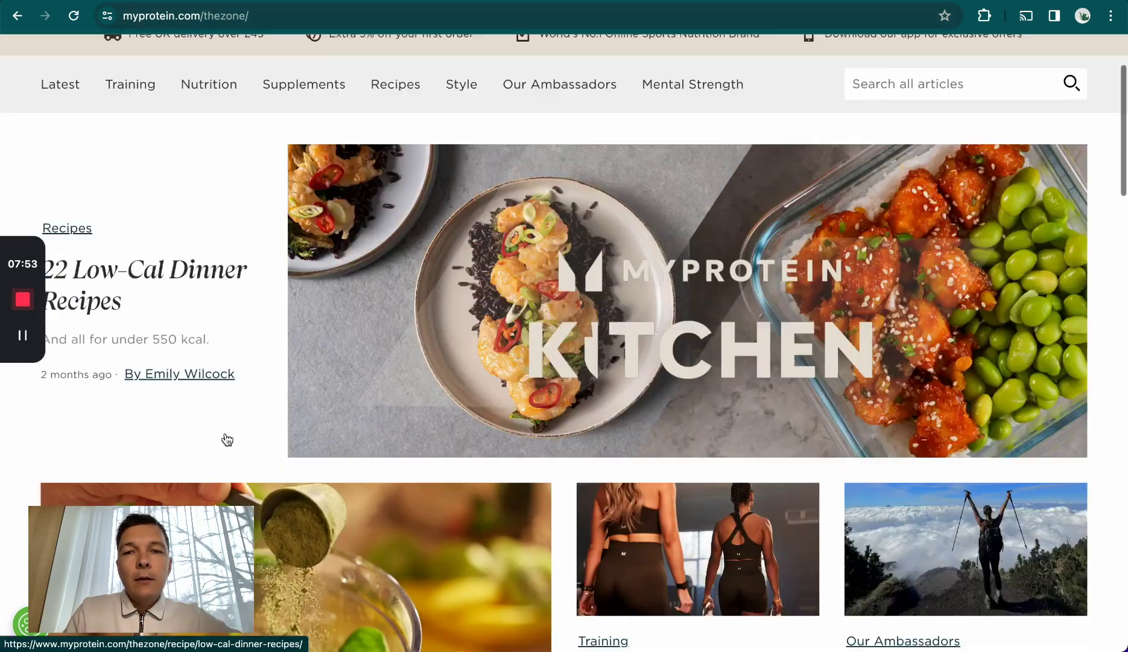
pyautogui.scroll(8, 225, 432)
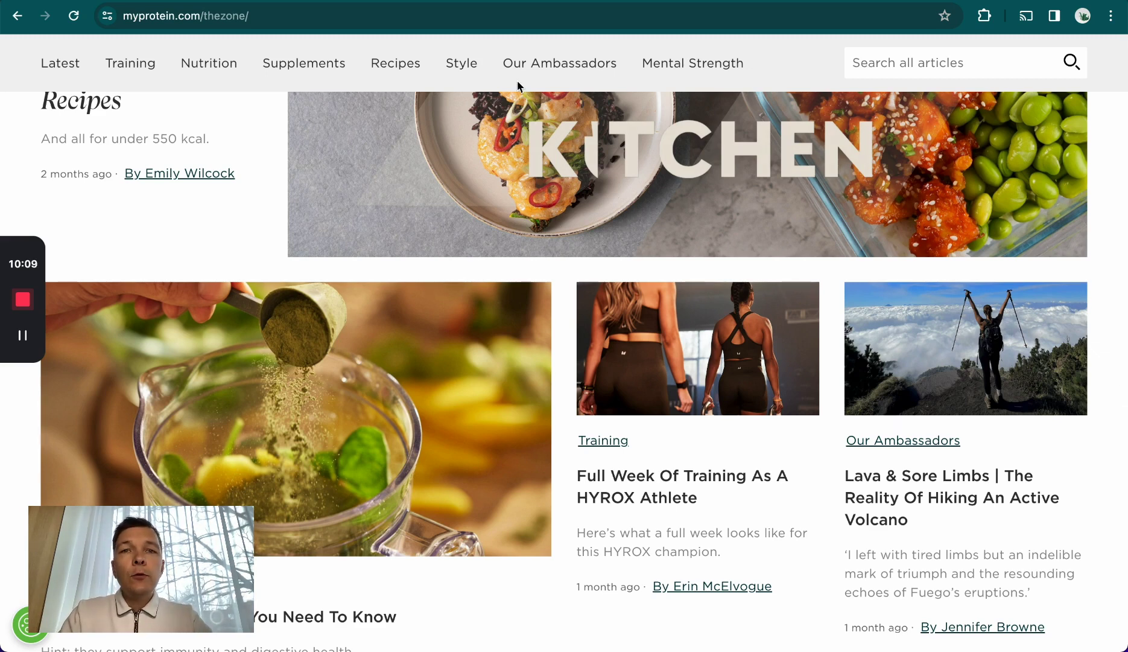
pyautogui.press('super+l')
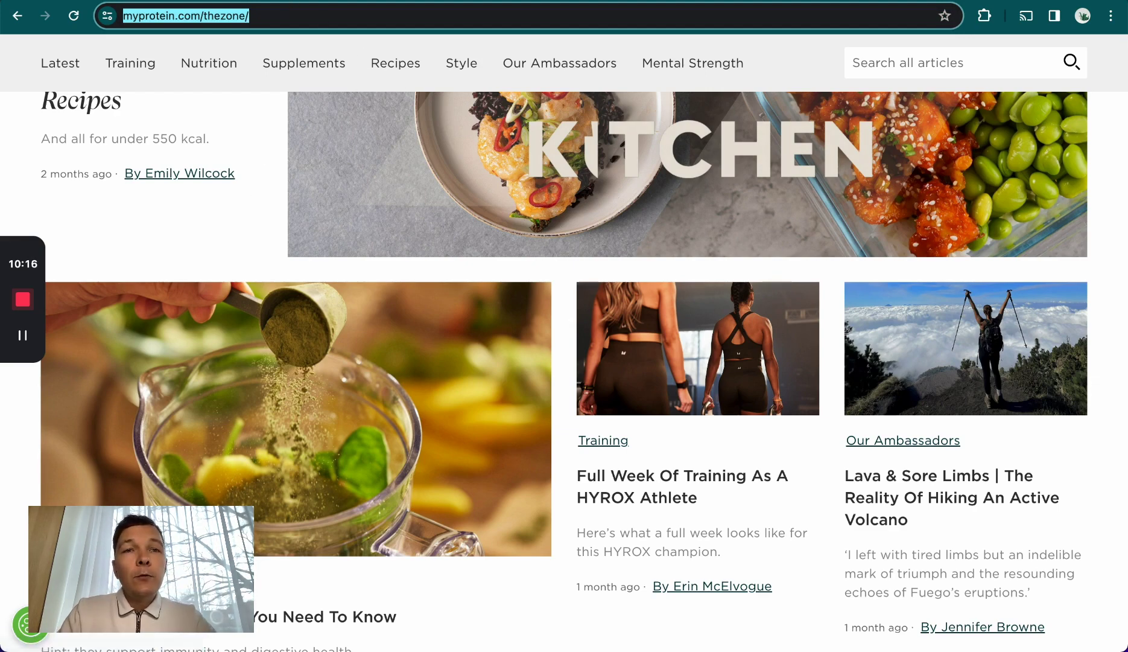
# - Switch to the Ahrefs search traffic study and highlight the figures 96.55 and 3.45% in its title
pyautogui.click(294, 1)
pyautogui.scroll(-1, 386, 247)
pyautogui.scroll(1, 386, 247)
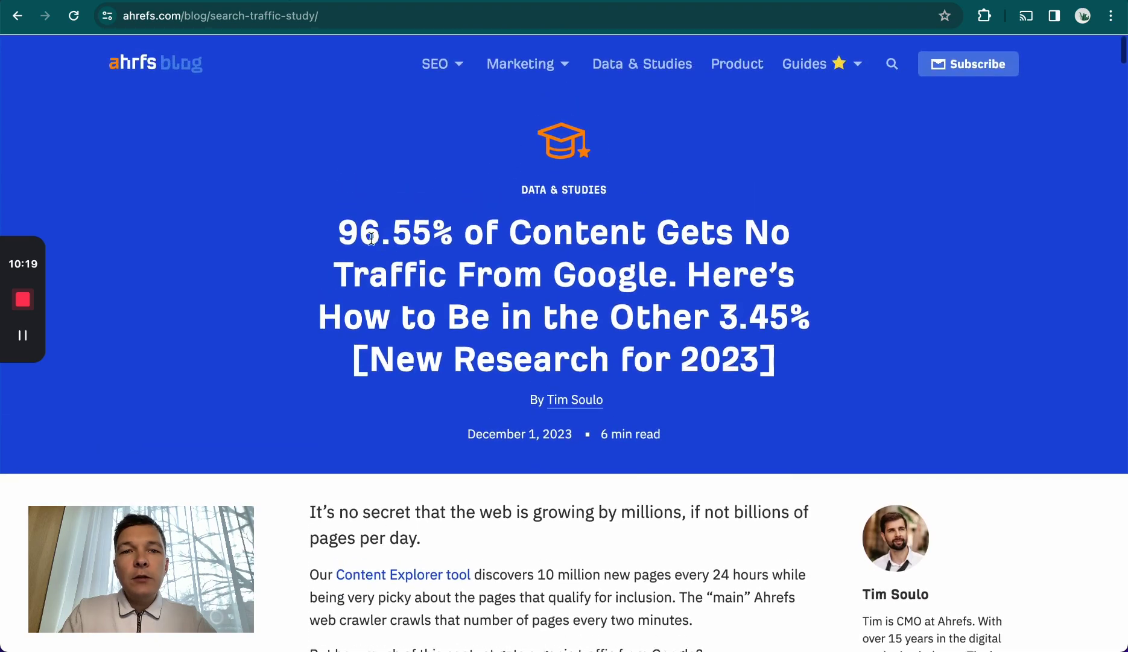
pyautogui.moveTo(338, 234); pyautogui.dragTo(432, 236)
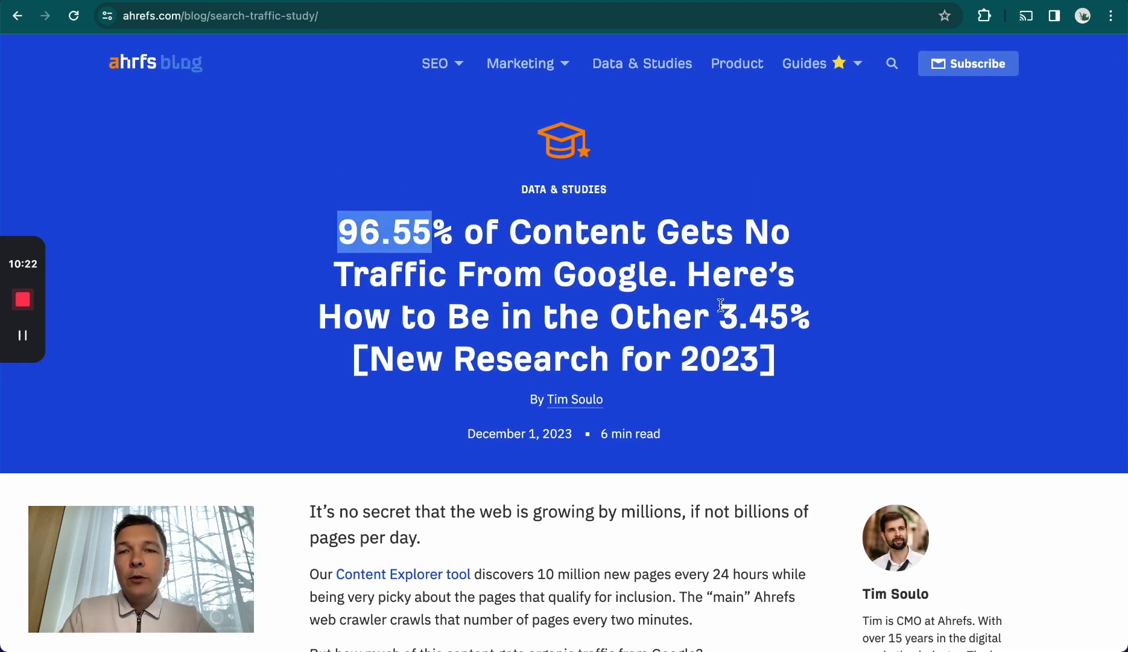
pyautogui.moveTo(719, 315); pyautogui.dragTo(811, 313)
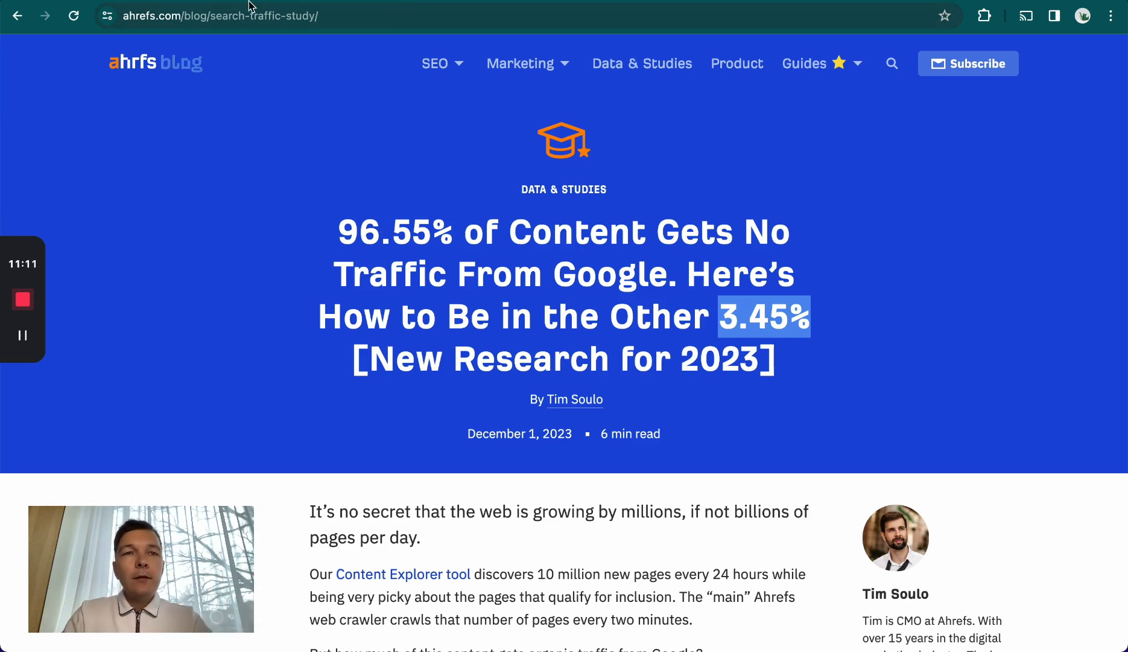
# - Return to Myprotein's The Zone blog and go back to the start of its home page
pyautogui.click(178, 0)
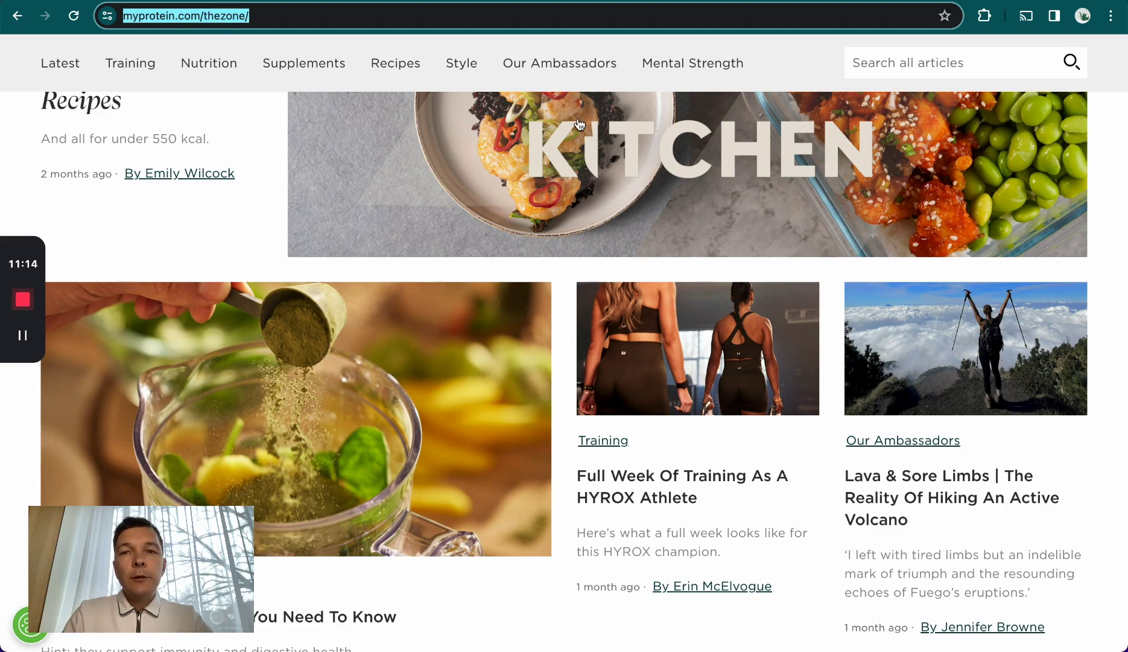
pyautogui.scroll(1, 705, 446)
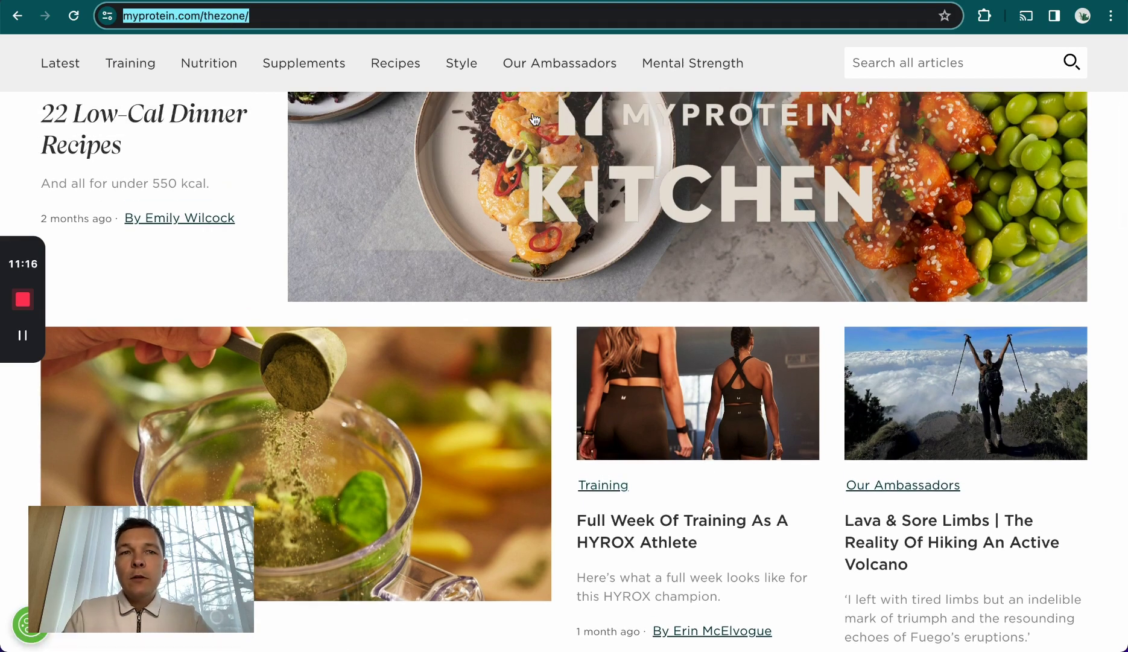
pyautogui.scroll(5, 400, 102)
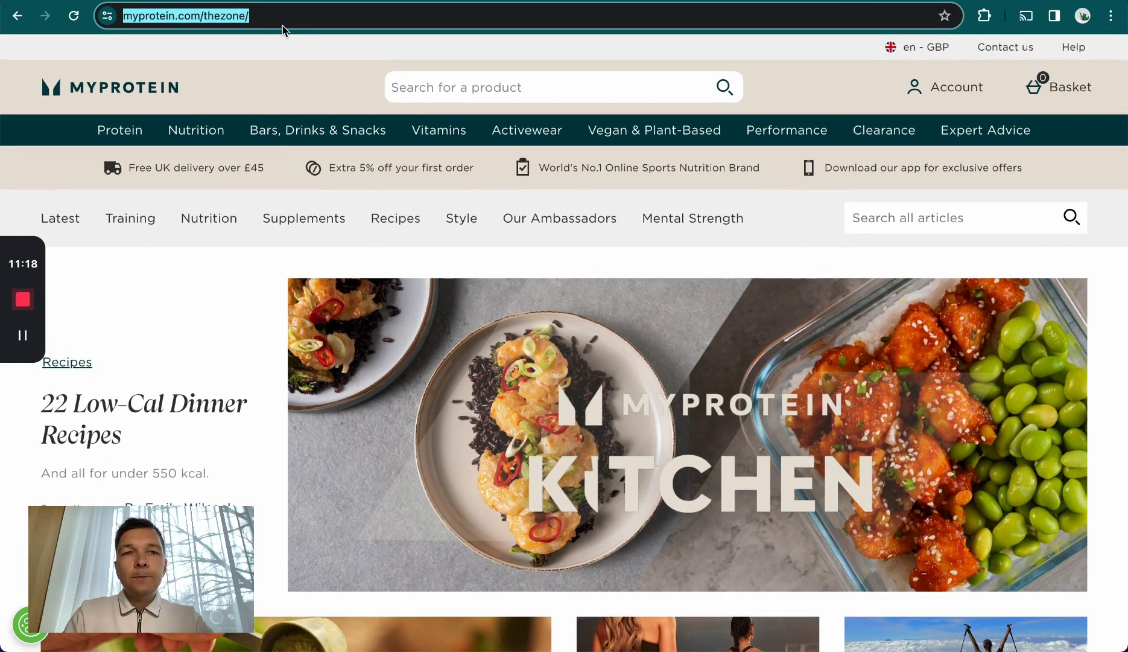
pyautogui.click(838, 1)
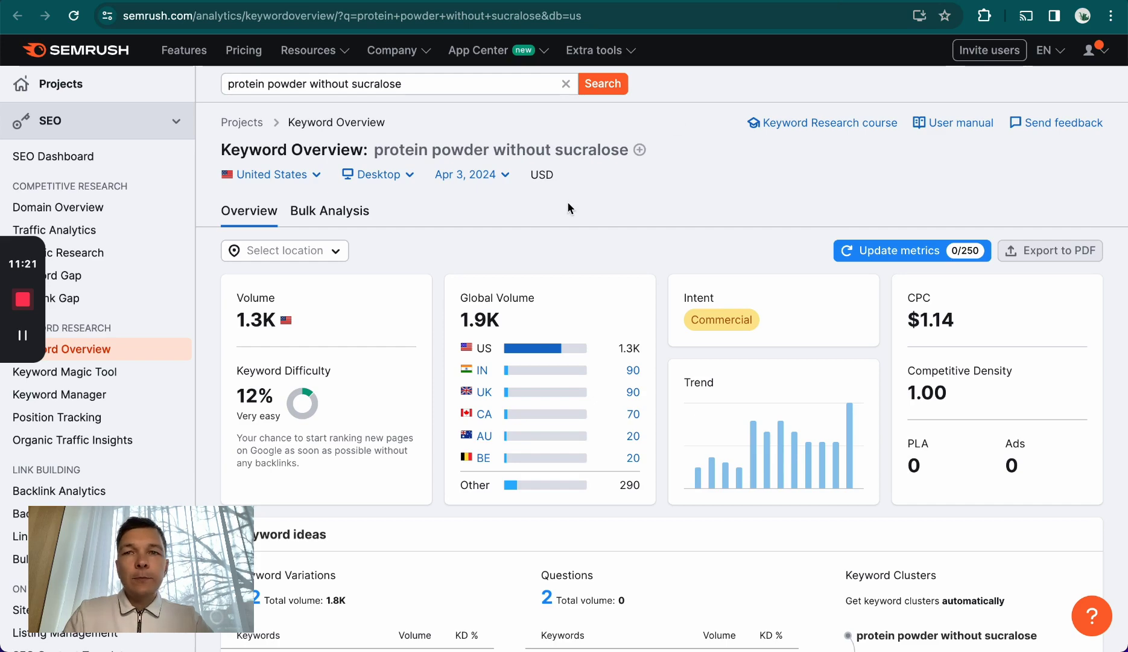
pyautogui.click(981, 3)
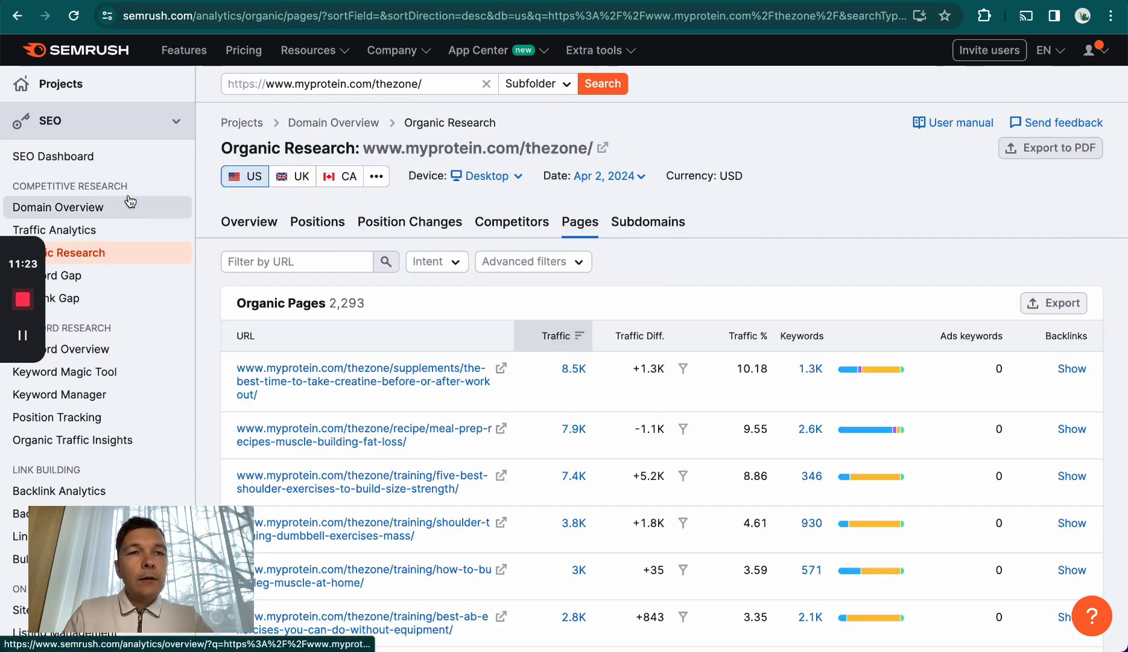
pyautogui.scroll(-1, 130, 201)
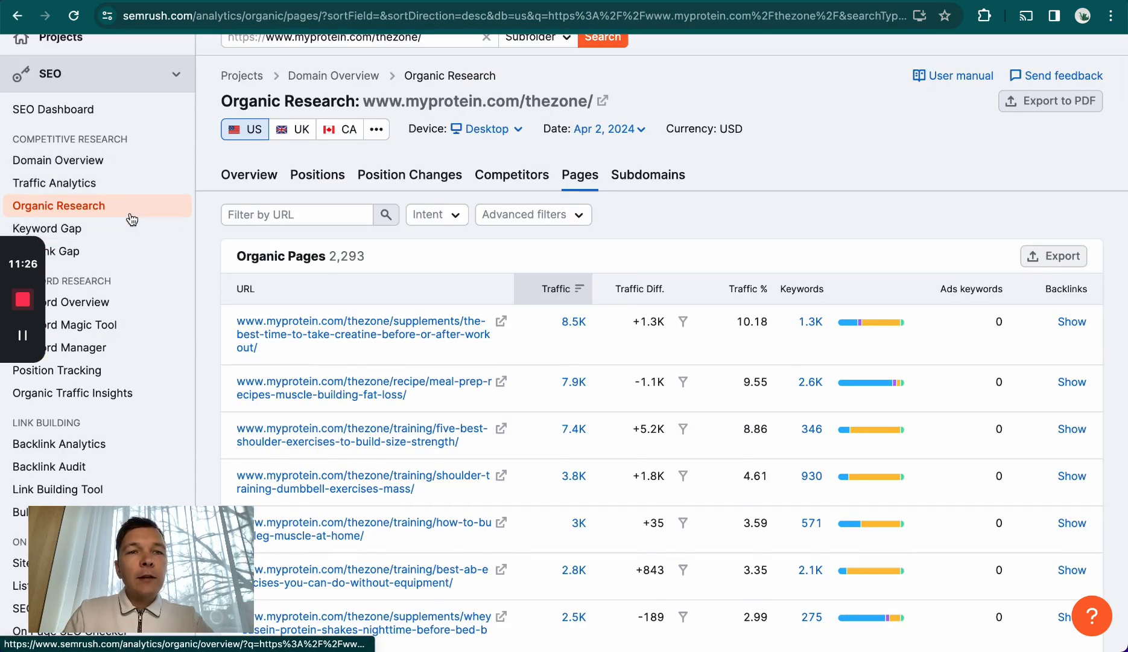
pyautogui.scroll(1, 132, 219)
pyautogui.click(432, 83)
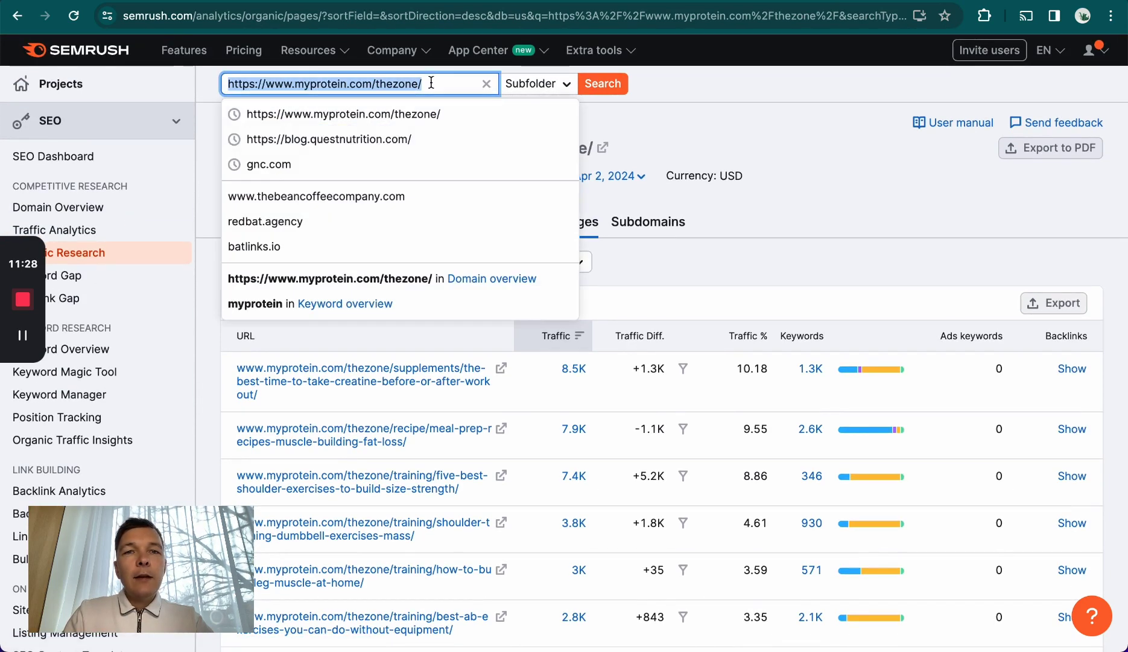
pyautogui.click(432, 83)
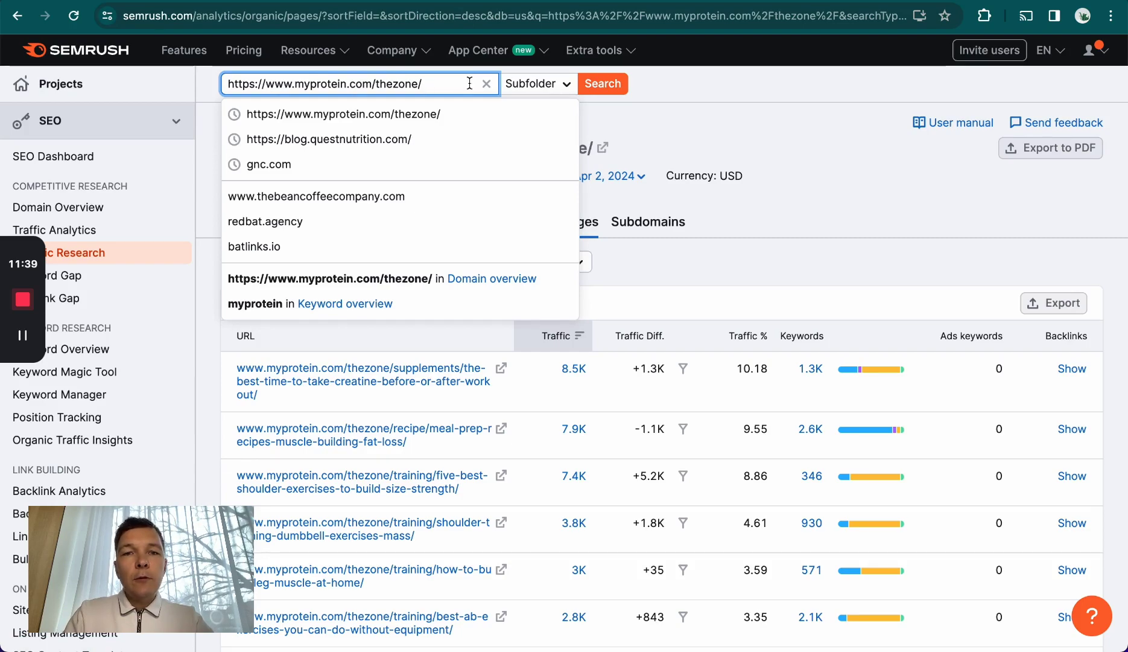
pyautogui.click(809, 98)
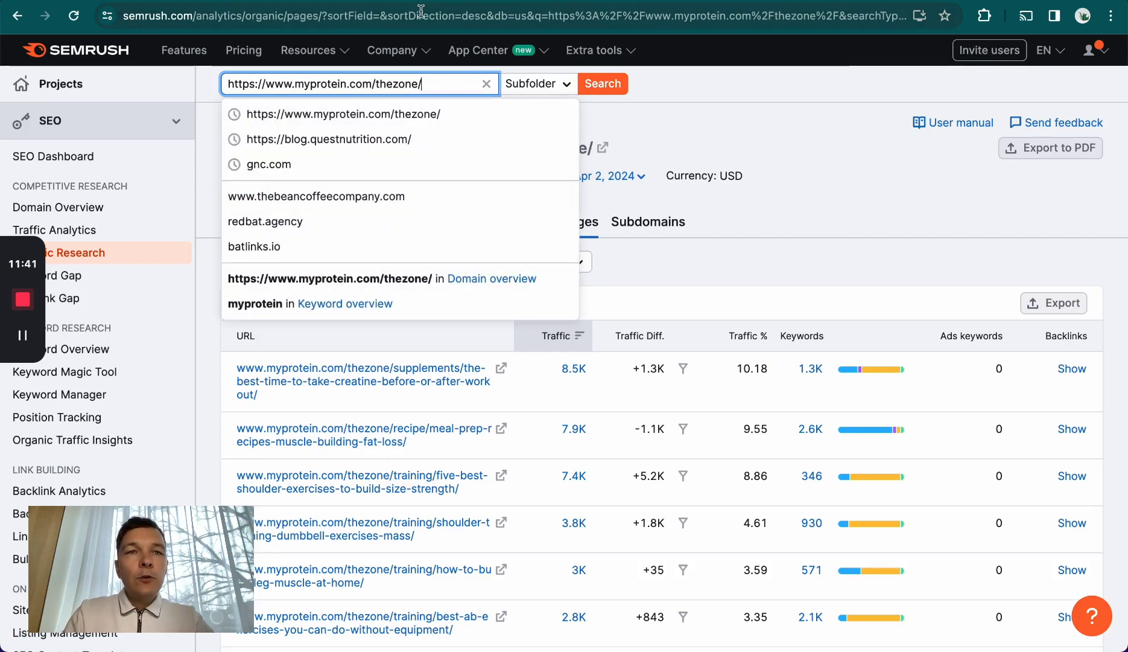
# - Switch back to The Zone blog and open the article "Full Week Of Training As A HYROX Athlete"
pyautogui.click(438, 0)
pyautogui.scroll(-7, 631, 362)
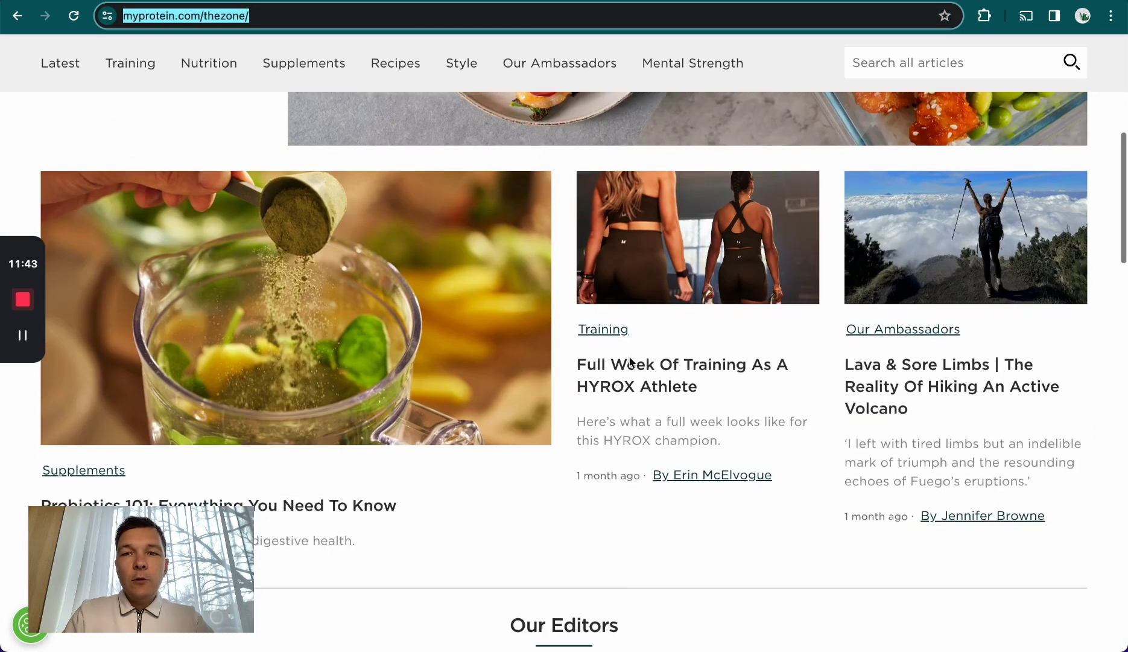
pyautogui.click(721, 252)
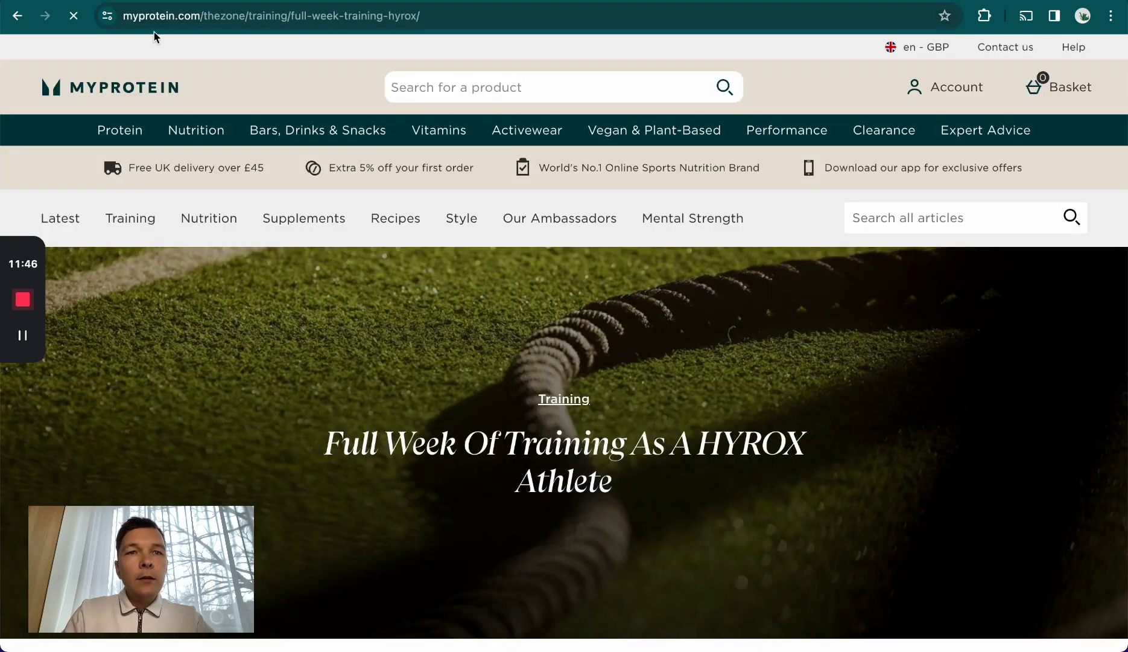
# - Examine the folder structure of the article's web address, highlighting the "training" folder and the part leading up to "thezone"
pyautogui.click(289, 17)
pyautogui.click(289, 18)
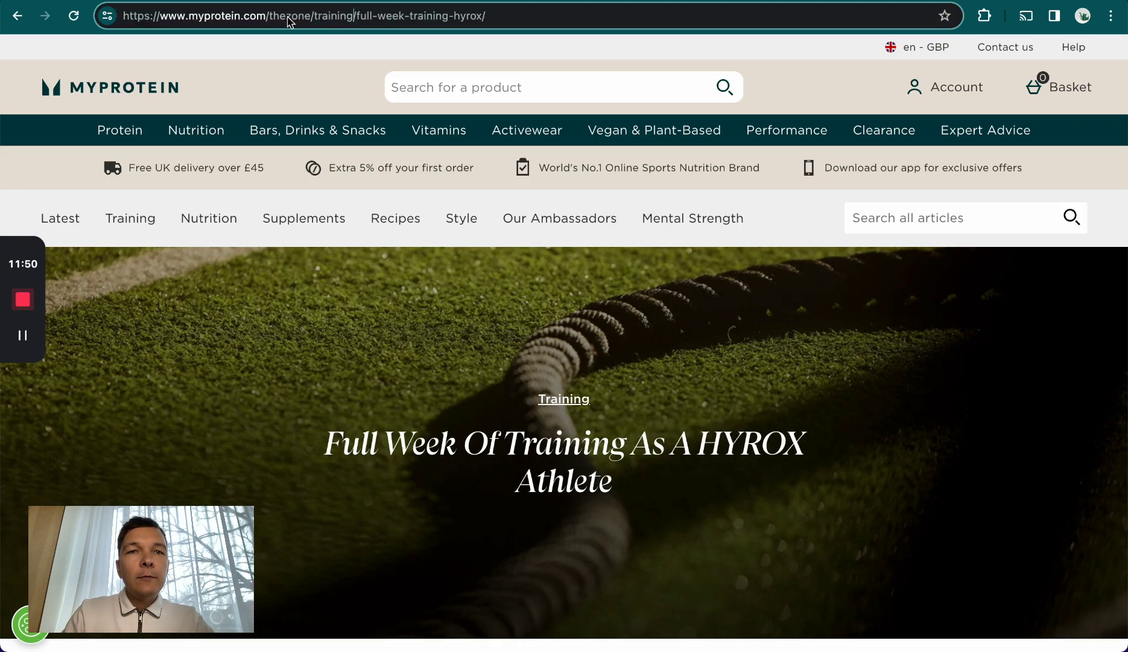
pyautogui.click(281, 17)
pyautogui.click(338, 18)
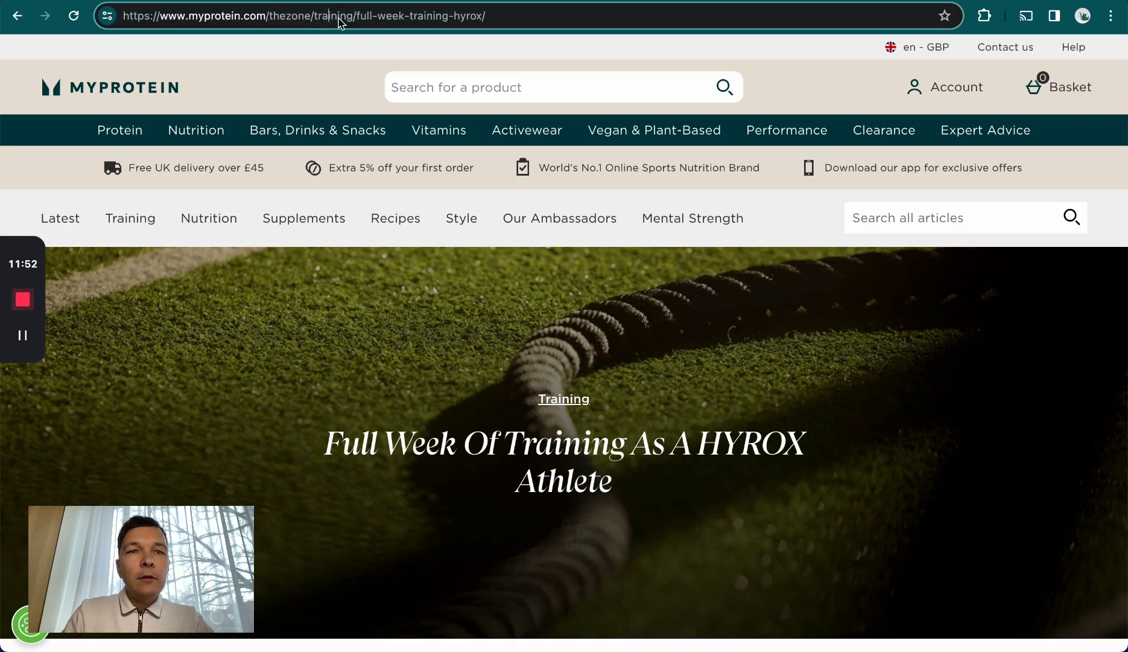
pyautogui.doubleClick(340, 19)
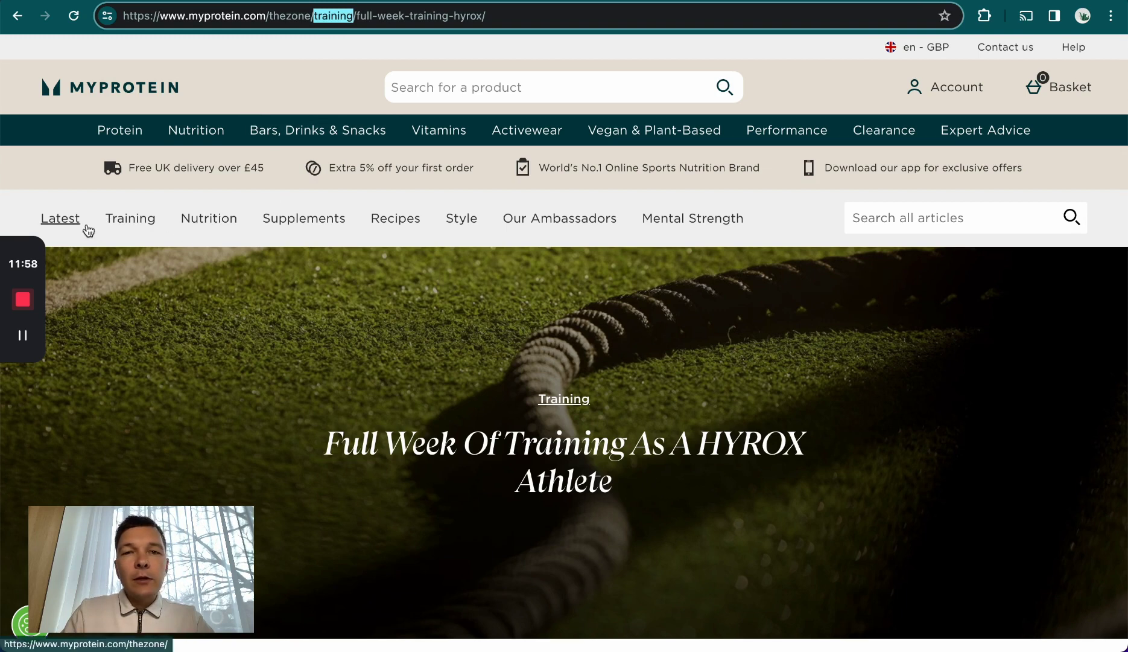
pyautogui.click(301, 15)
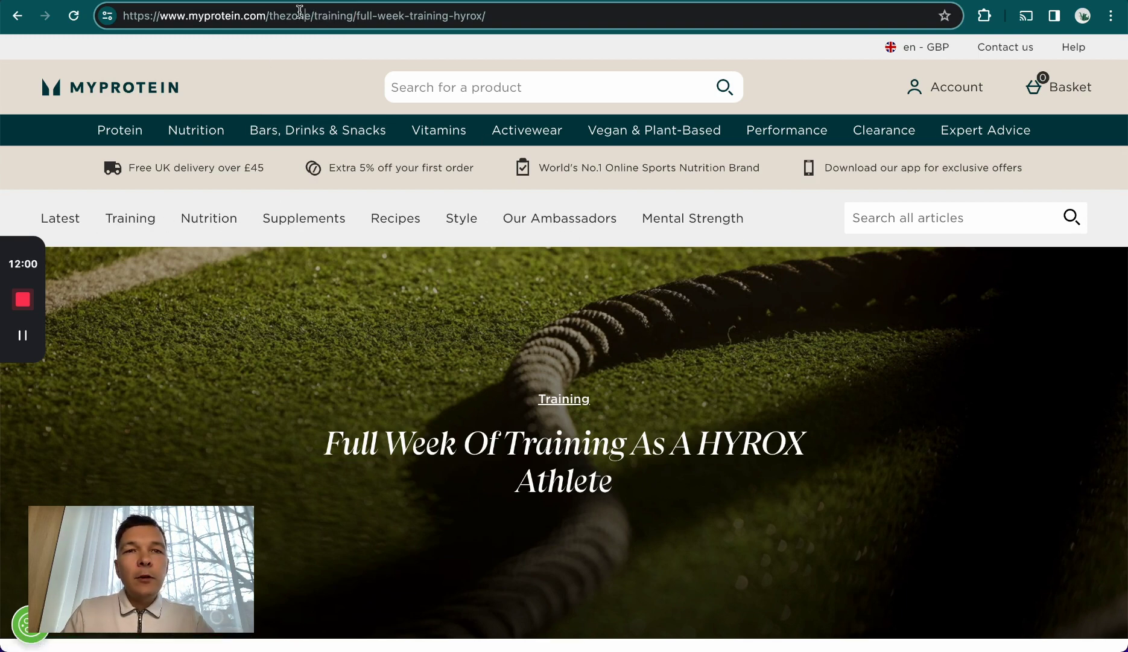
pyautogui.hotkey('shift', 'Home')
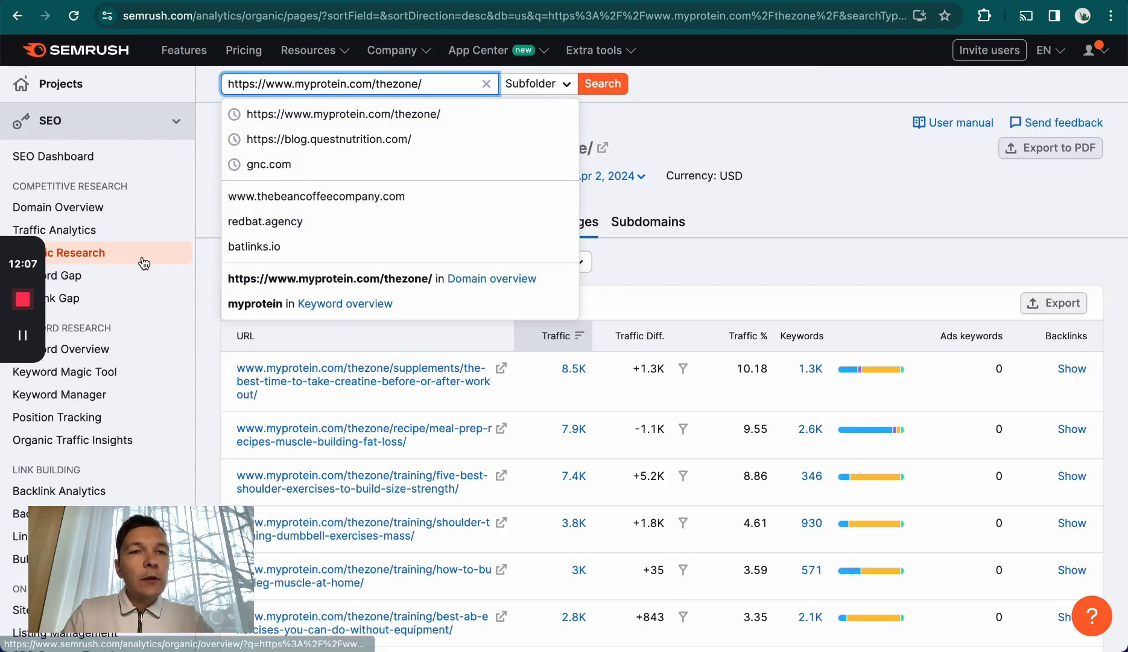
pyautogui.scroll(1, 145, 218)
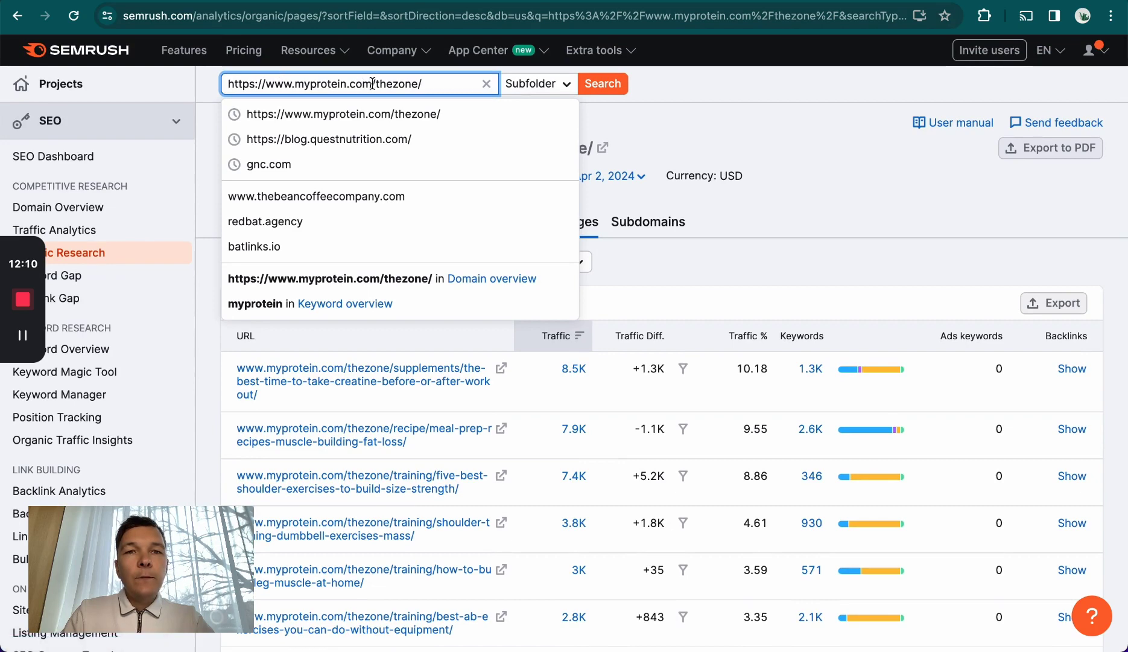
pyautogui.click(602, 85)
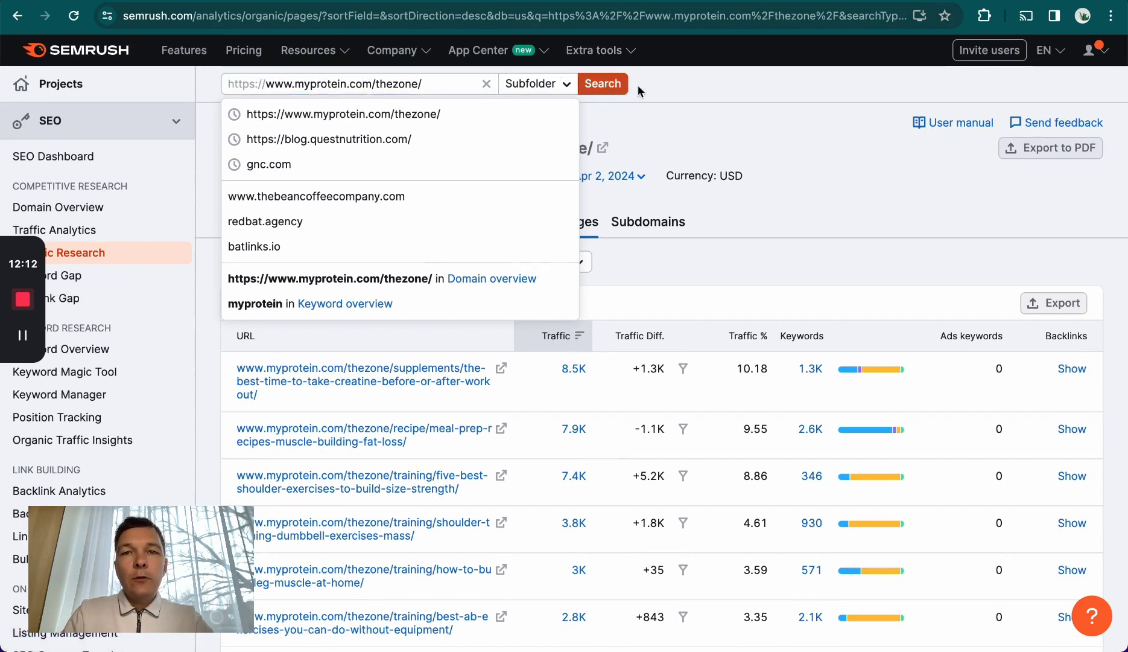
pyautogui.scroll(-2, 325, 211)
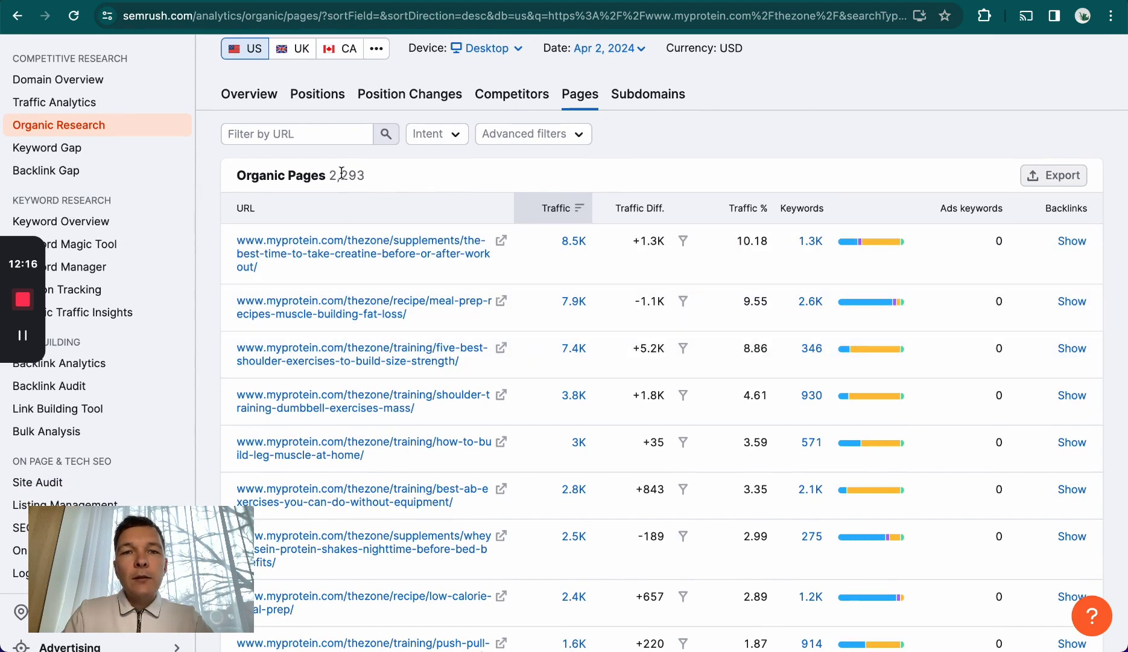
# - Review the top organic pages and open the ranking keywords report for the article on the best time to take creatine
pyautogui.moveTo(327, 171)
pyautogui.scroll(-1, 467, 171)
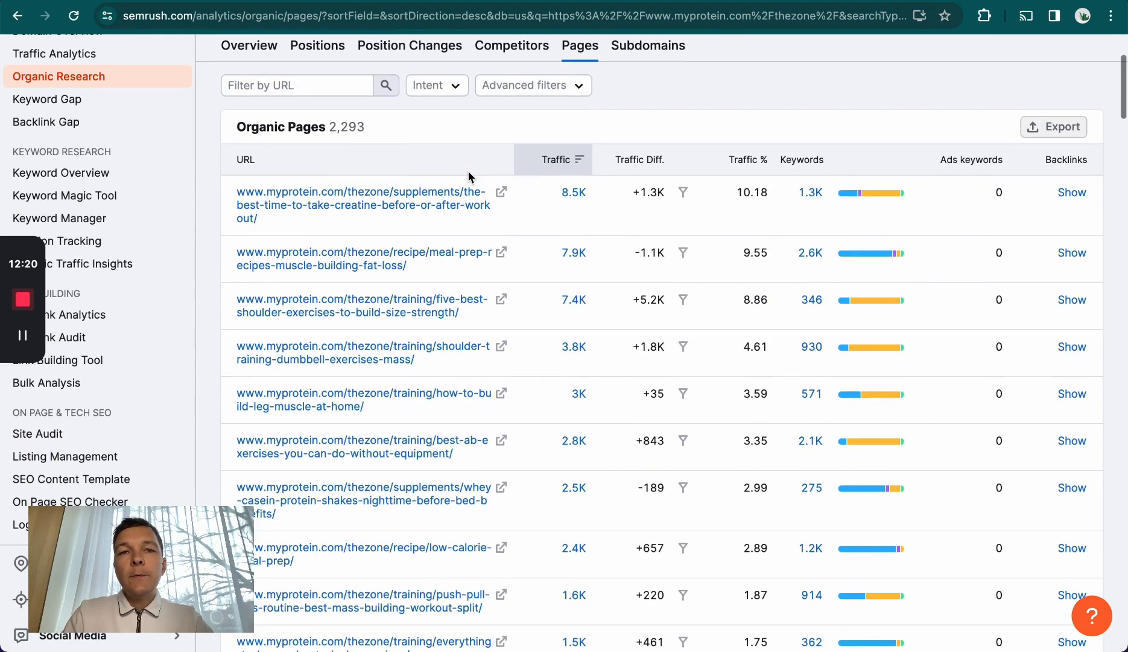
pyautogui.scroll(-1, 535, 226)
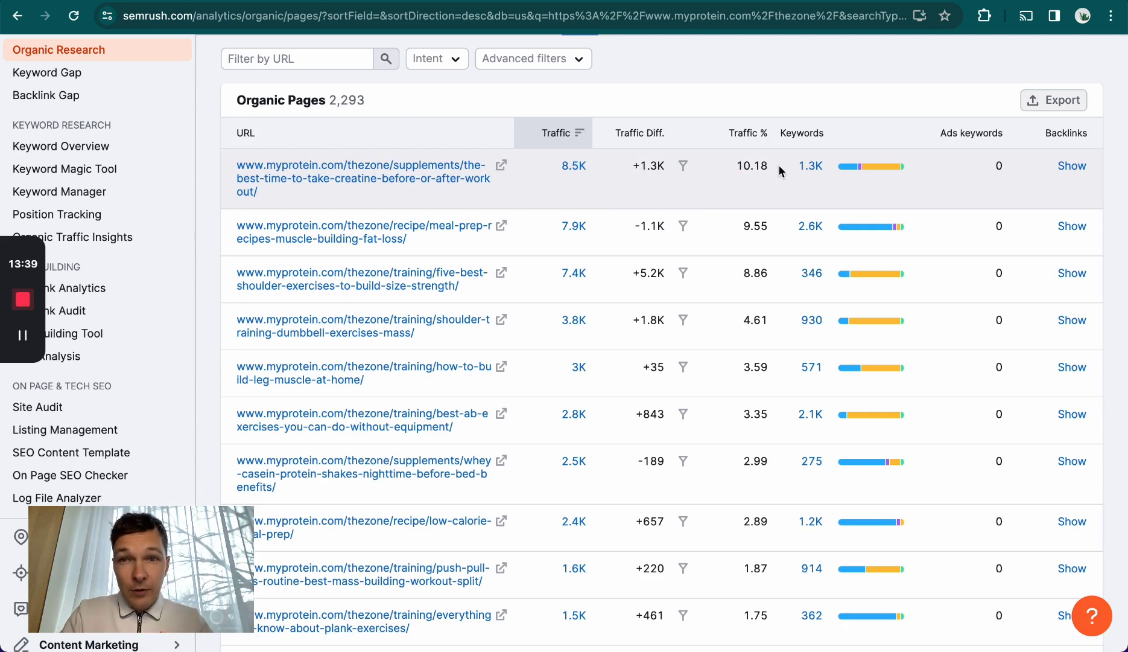
pyautogui.scroll(-1, 779, 166)
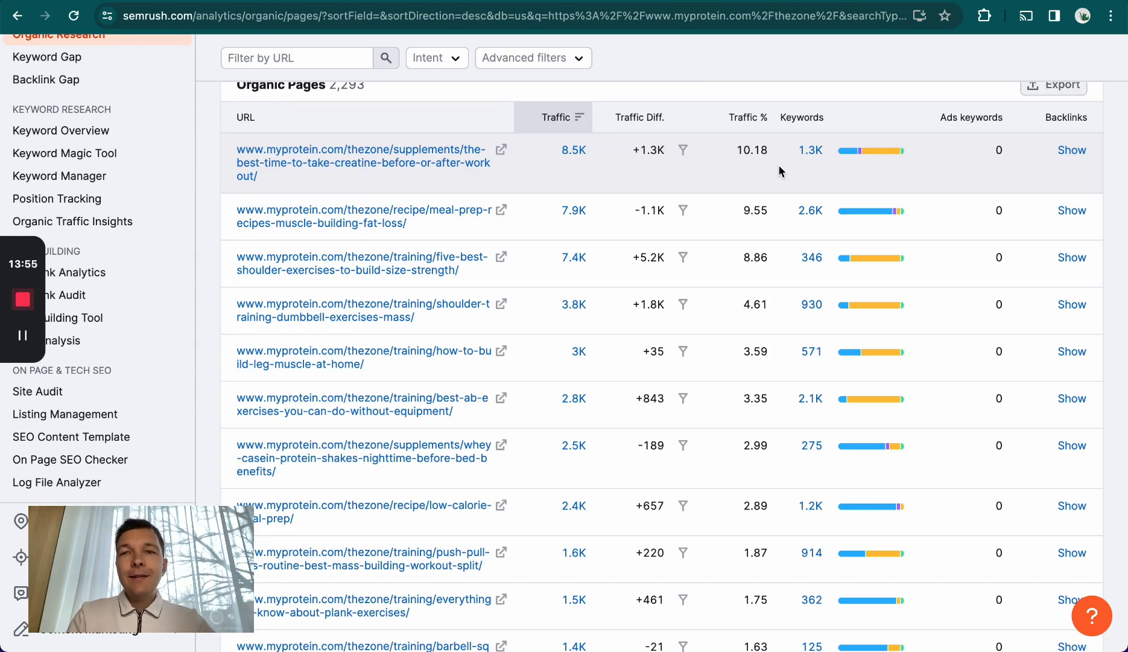
pyautogui.rightClick(811, 155)
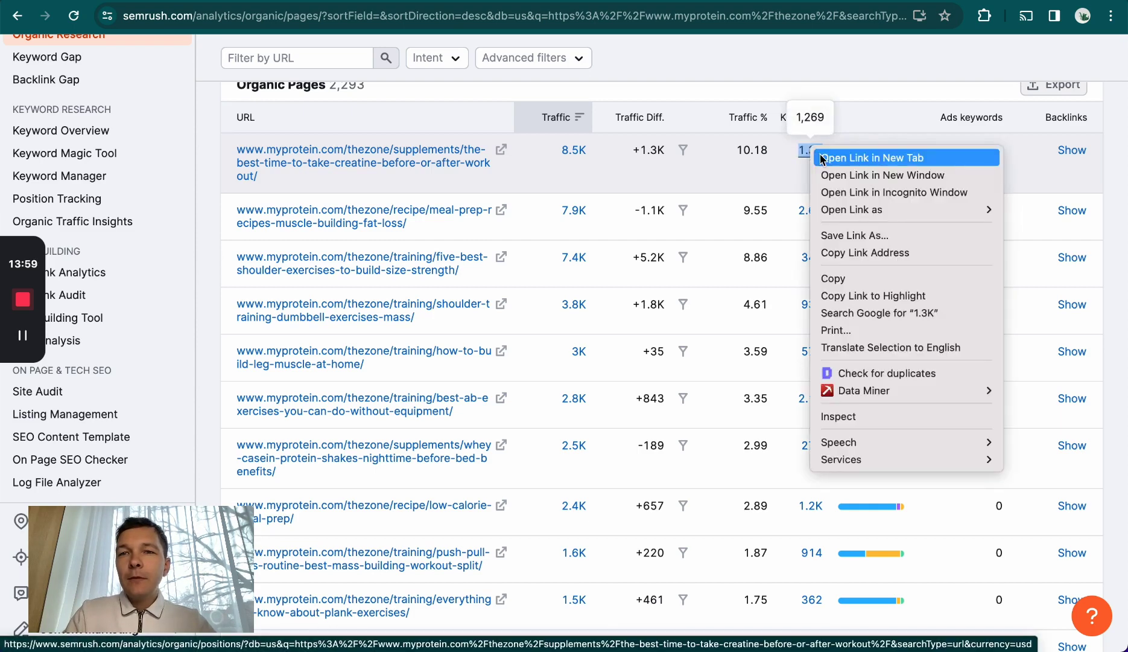
pyautogui.press('Escape')
pyautogui.click(811, 151)
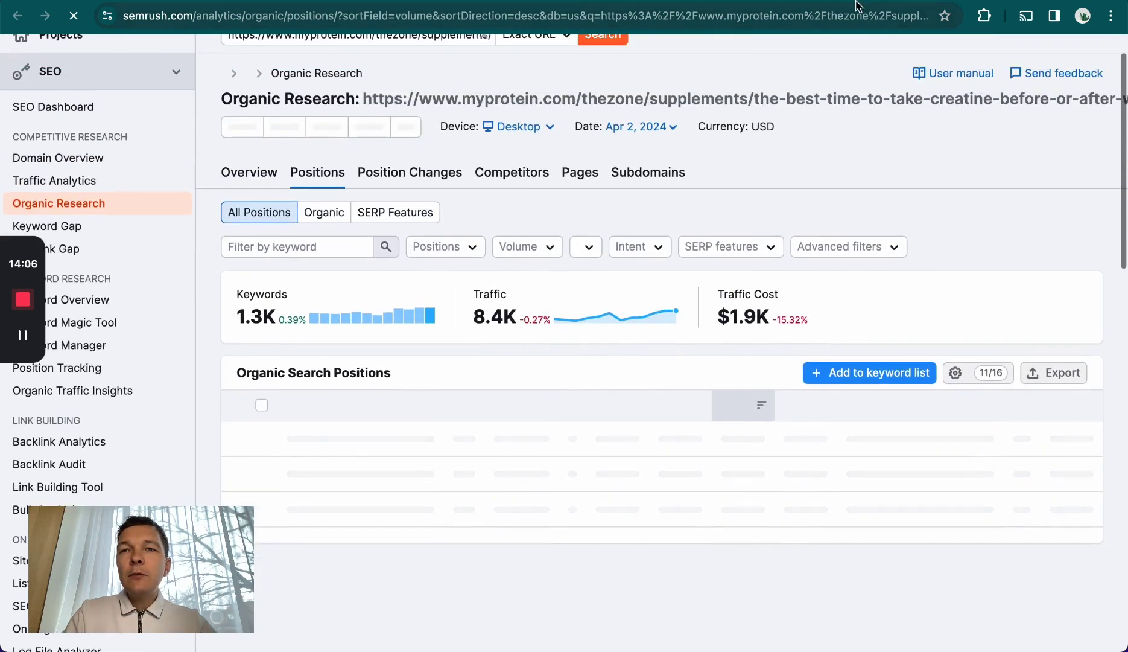
# - Return to the organic pages list for The Zone subfolder and look over its top entries
pyautogui.click(857, 0)
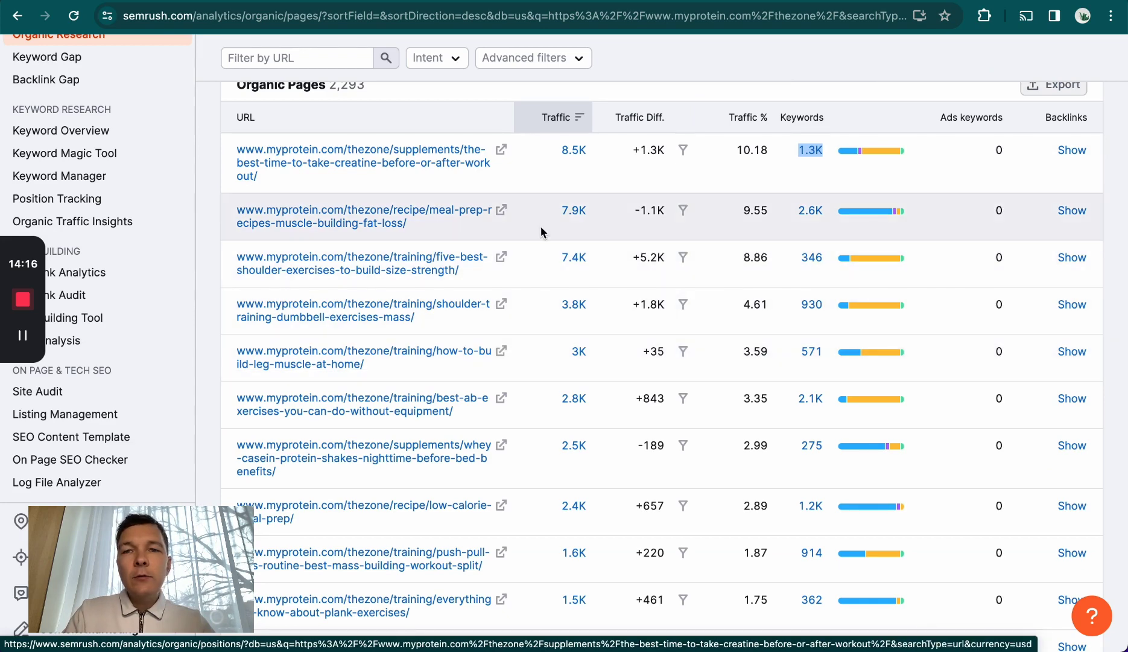
pyautogui.scroll(-1, 541, 227)
pyautogui.scroll(1, 541, 231)
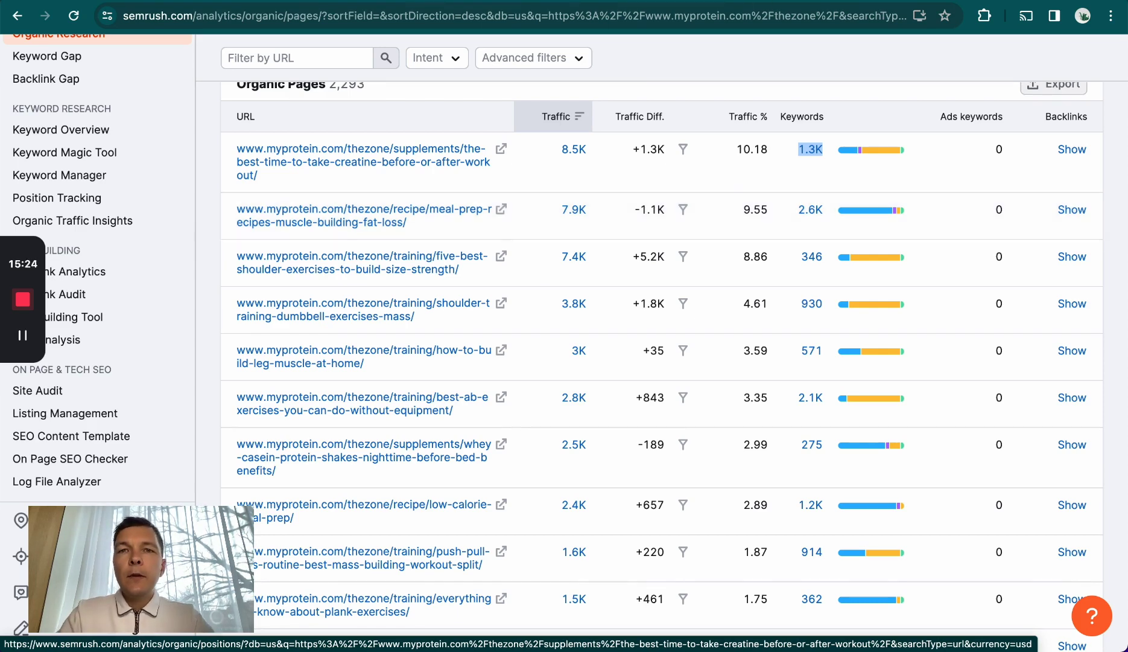
# - Switch to the Keyword Magic Tool results for "protein powder" and restrict the list to question keywords
pyautogui.click(640, 1)
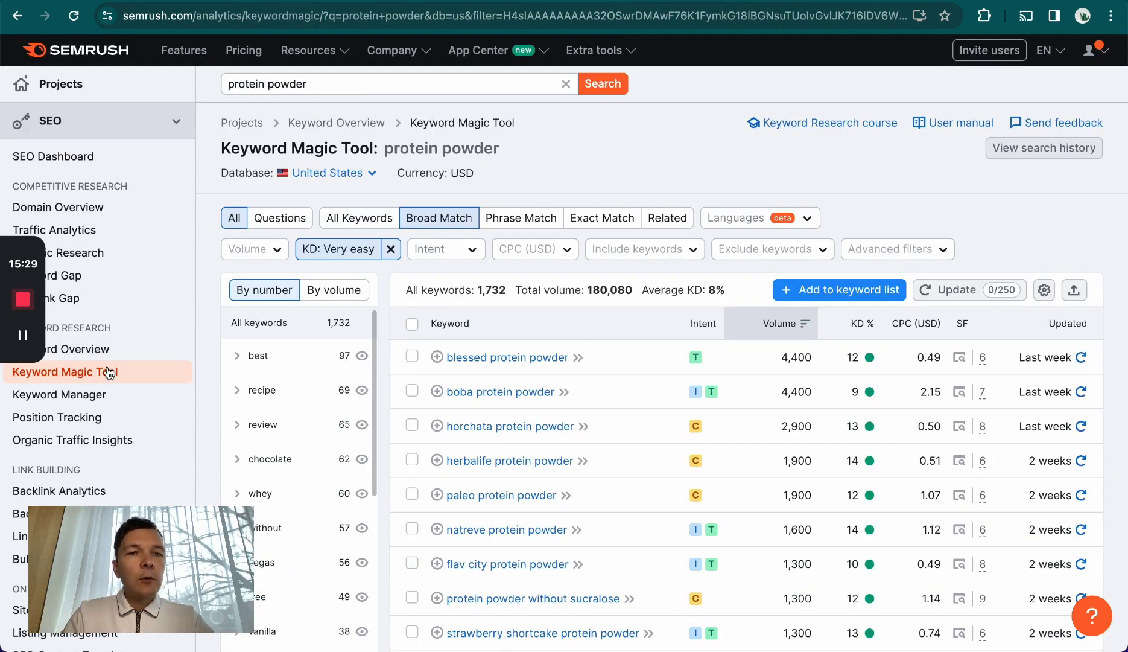
pyautogui.click(341, 86)
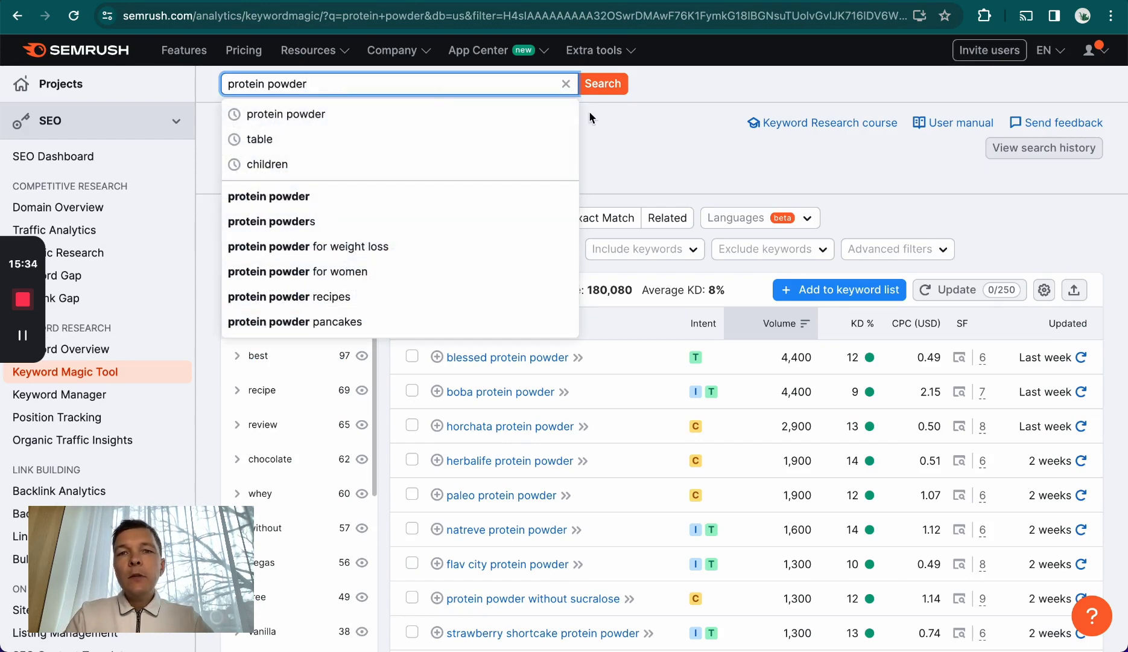
pyautogui.press('Tab')
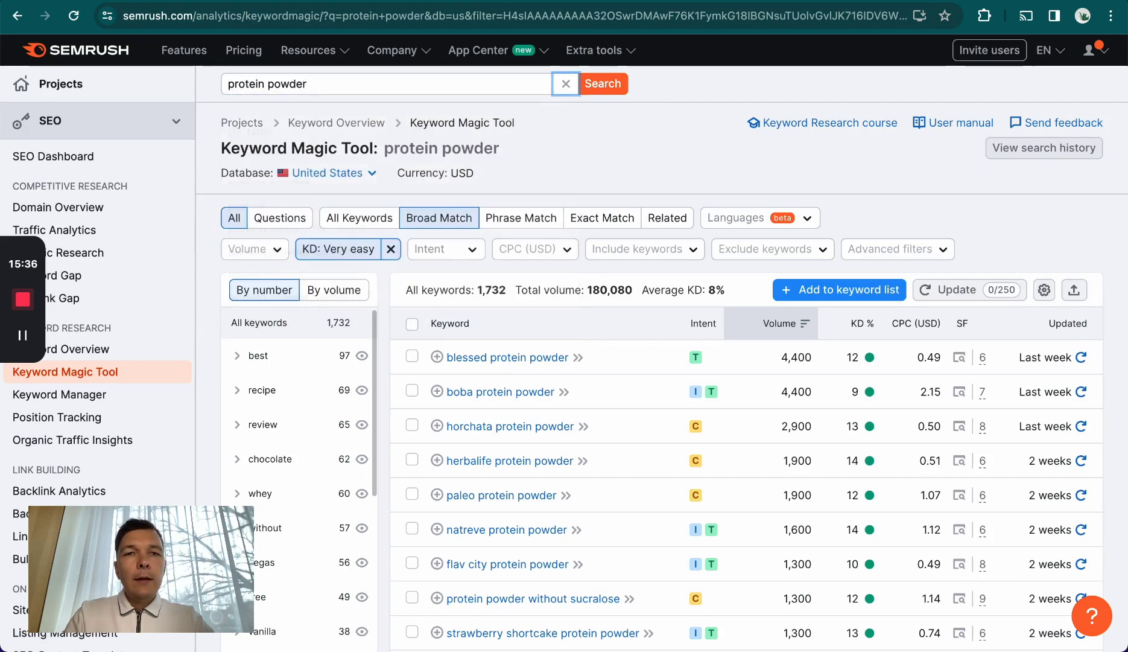
pyautogui.scroll(-1, 491, 199)
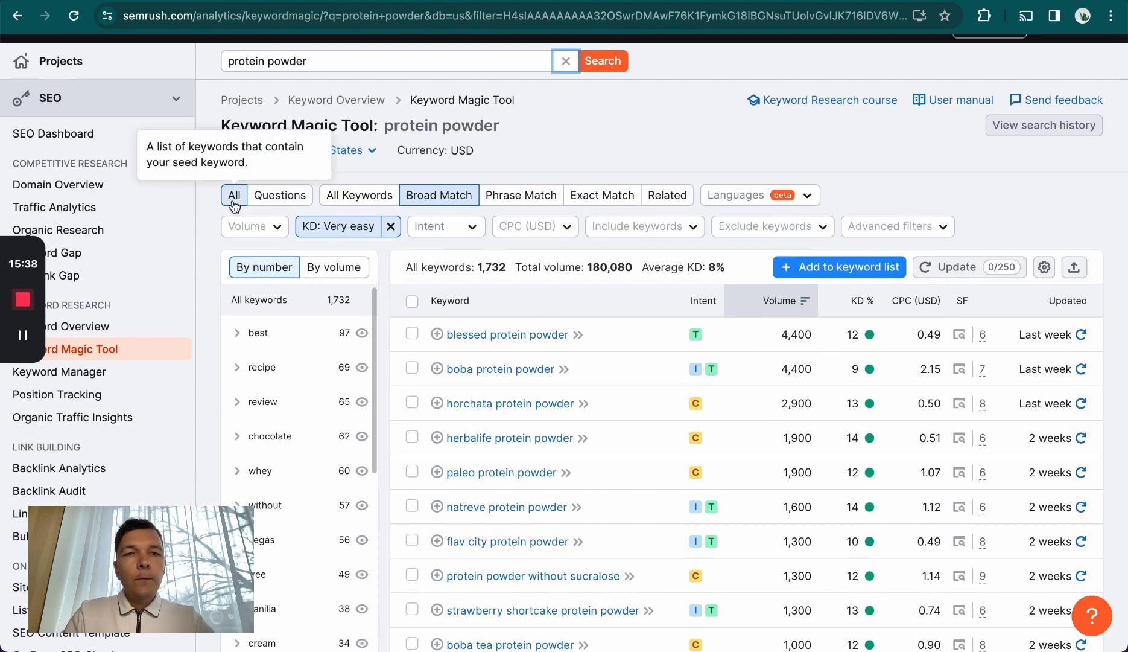
pyautogui.click(277, 199)
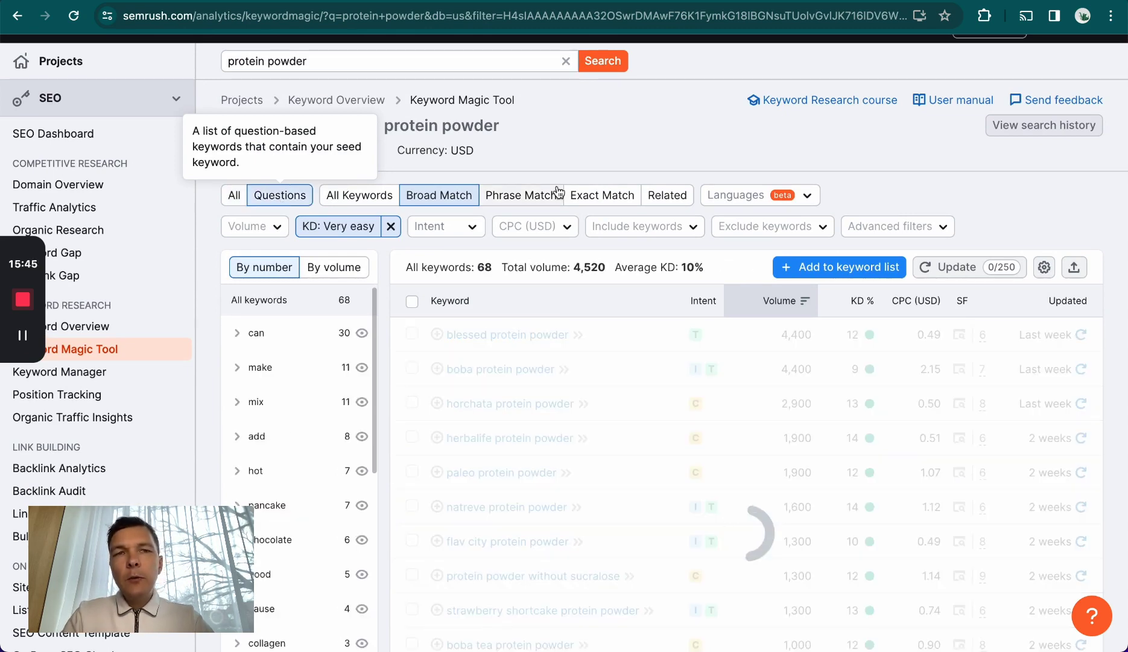
pyautogui.scroll(1, 631, 151)
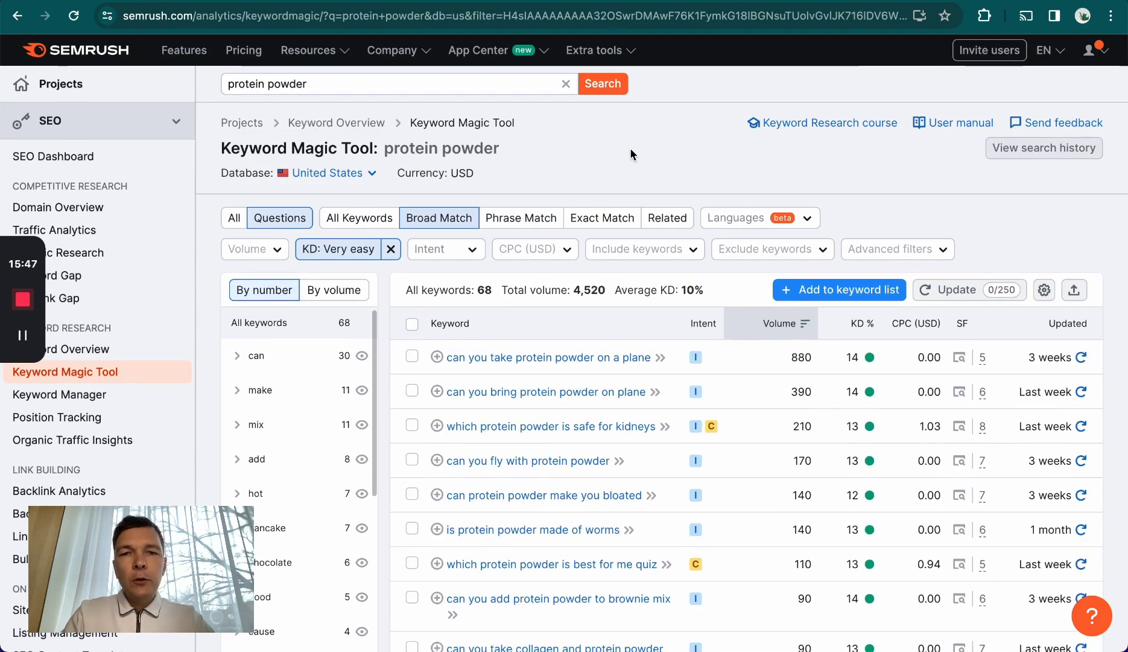
pyautogui.scroll(-2, 630, 151)
pyautogui.scroll(-1, 694, 242)
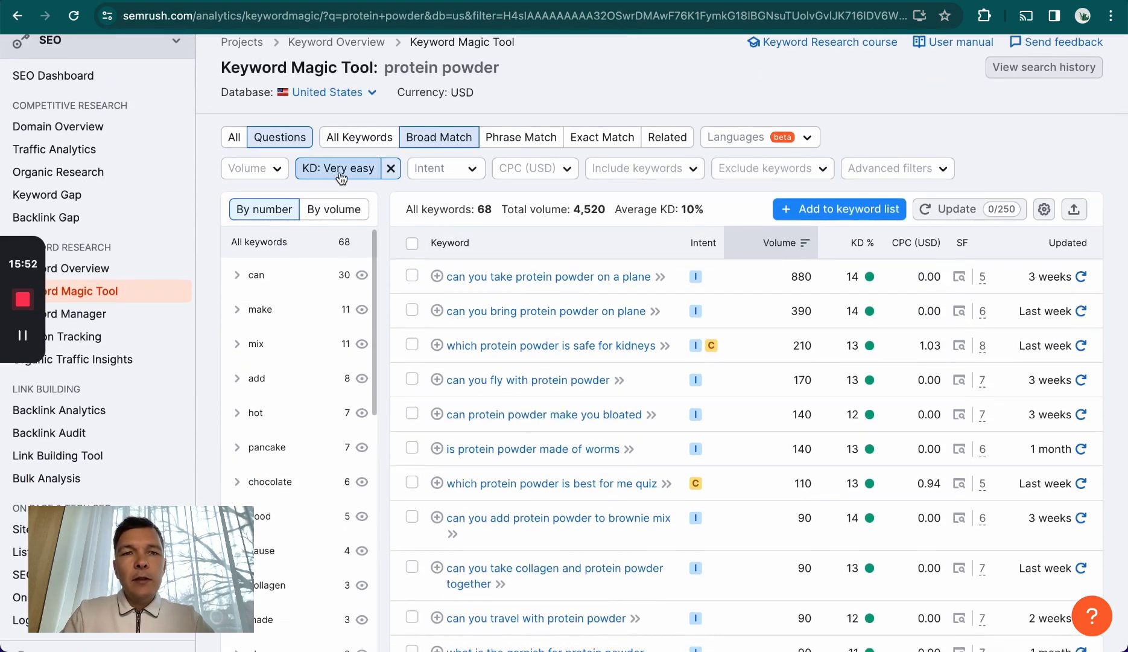
# - Remove the Very easy keyword difficulty filter, and highlight 96.55% in the title of the Ahrefs search traffic study
pyautogui.click(391, 168)
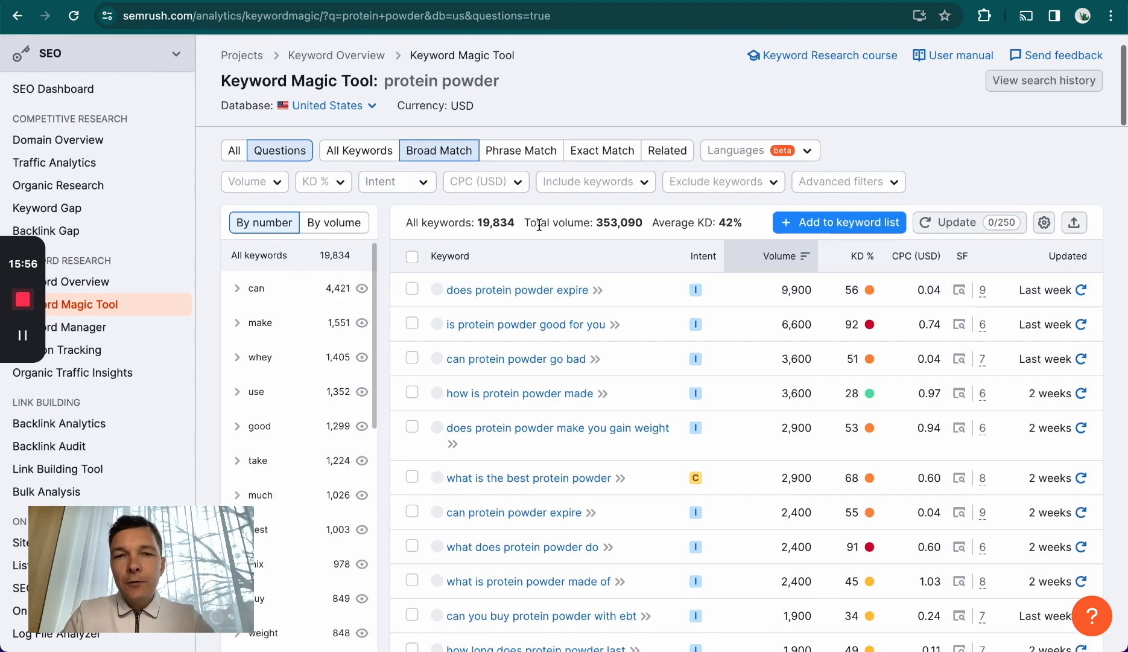
pyautogui.scroll(-2, 539, 224)
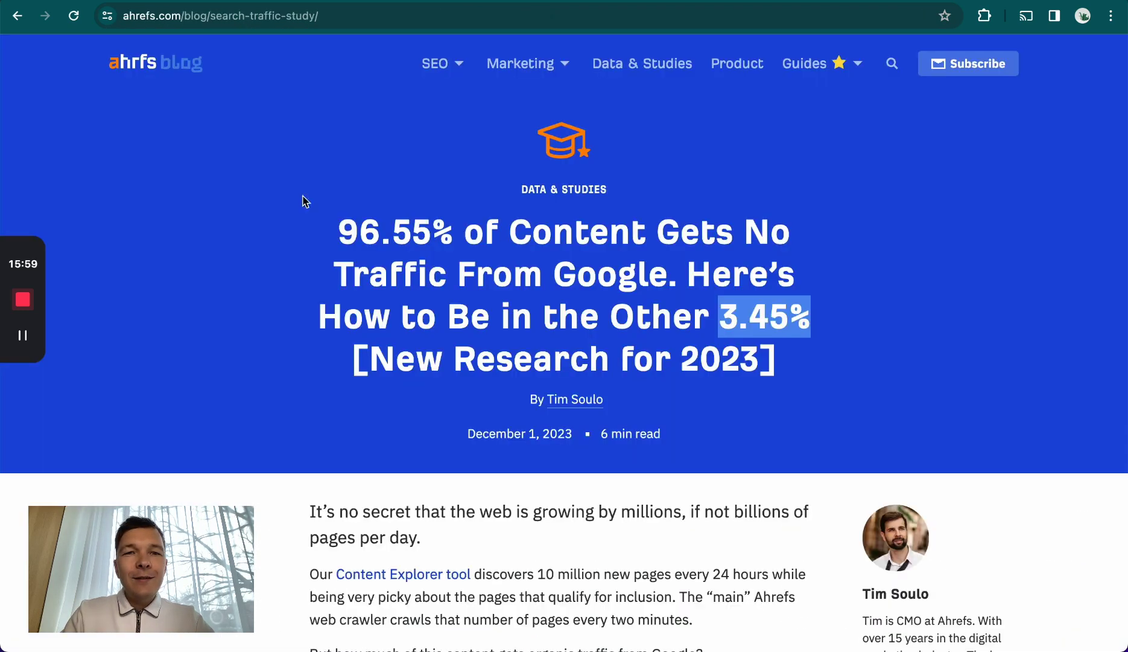
pyautogui.moveTo(338, 228); pyautogui.dragTo(455, 229)
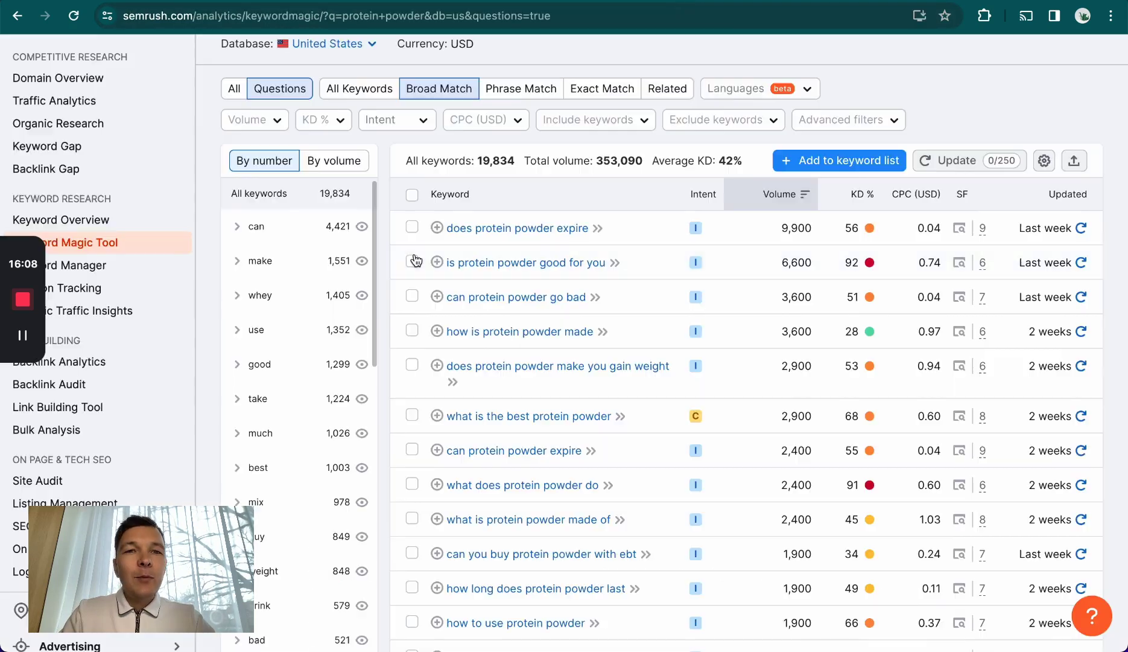
# - Switch back to the Keyword Magic Tool and filter the question keywords to Very easy difficulty
pyautogui.scroll(1, 310, 162)
pyautogui.click(310, 161)
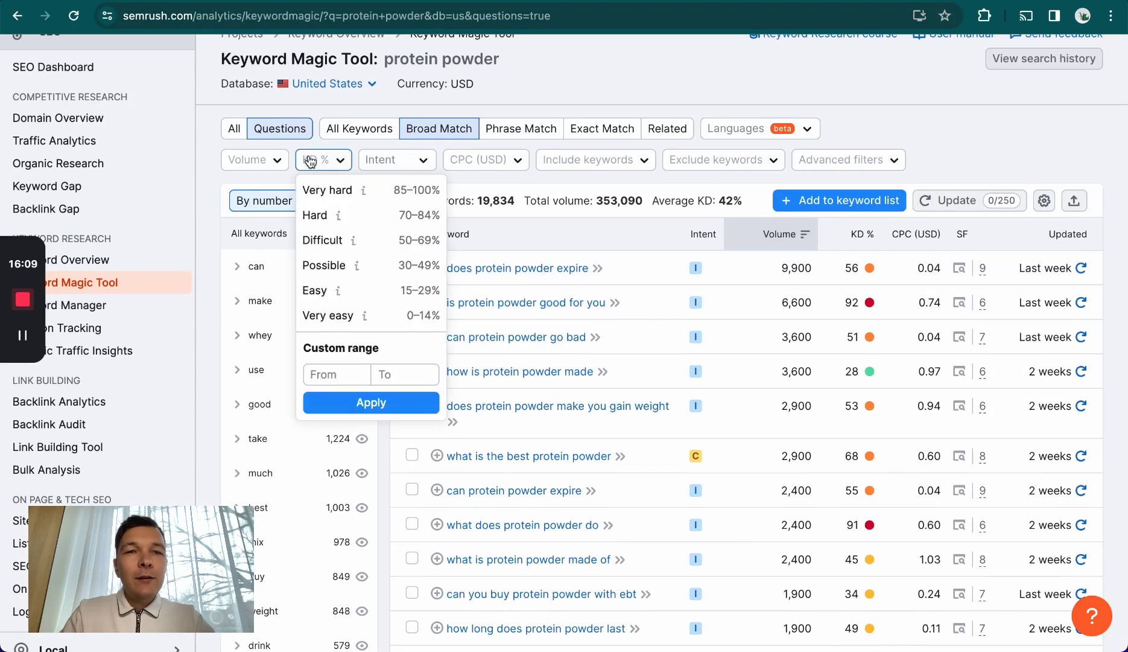
pyautogui.click(327, 315)
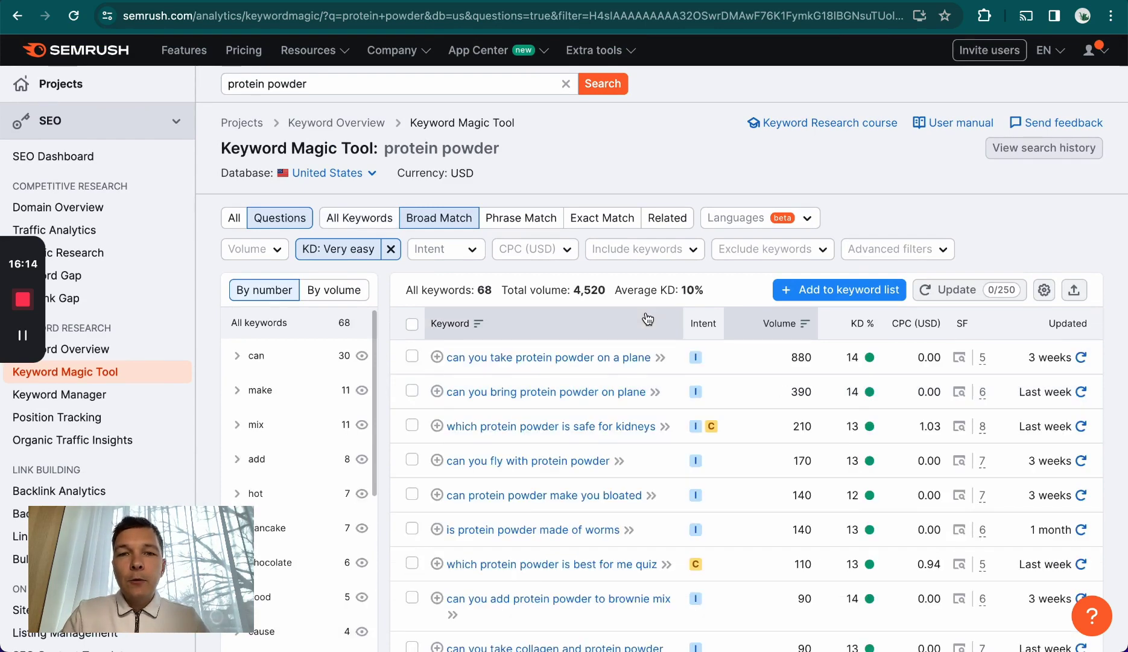
# - Examine the very easy protein powder questions and their search volumes for possible blog topics
pyautogui.scroll(-1, 647, 318)
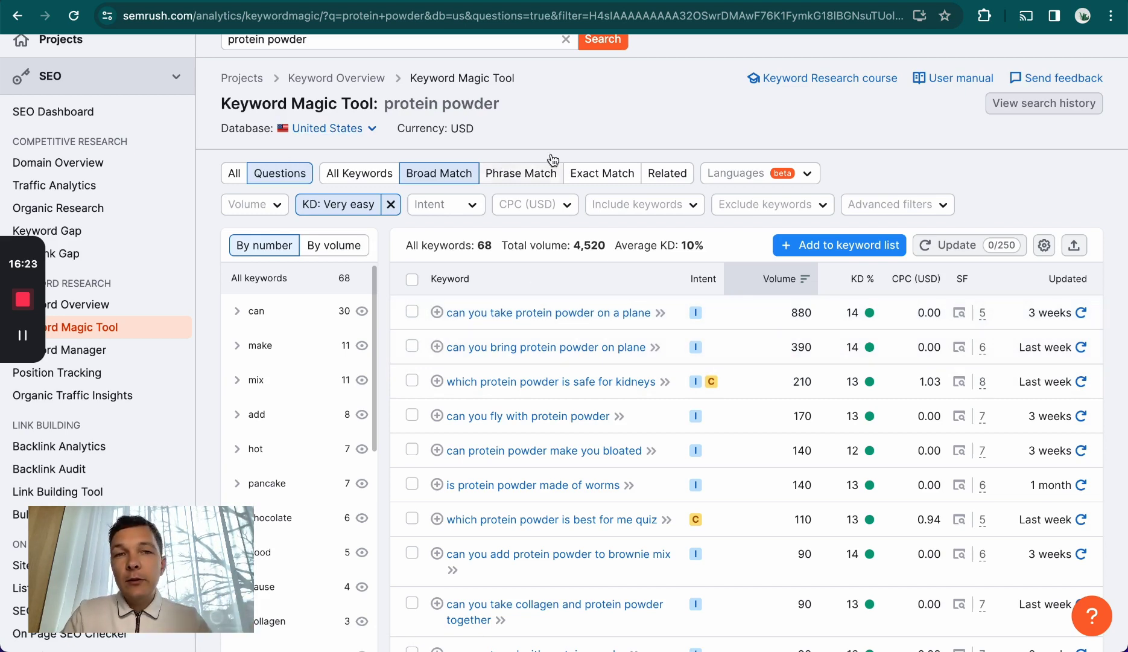
pyautogui.scroll(1, 831, 426)
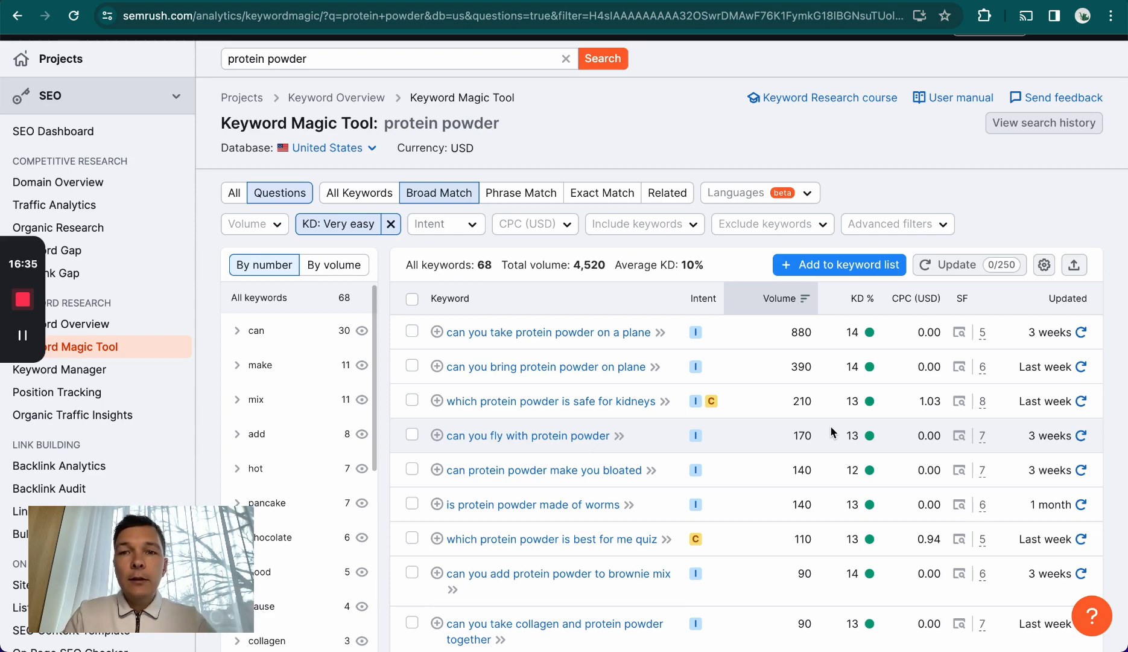
pyautogui.scroll(-1, 830, 425)
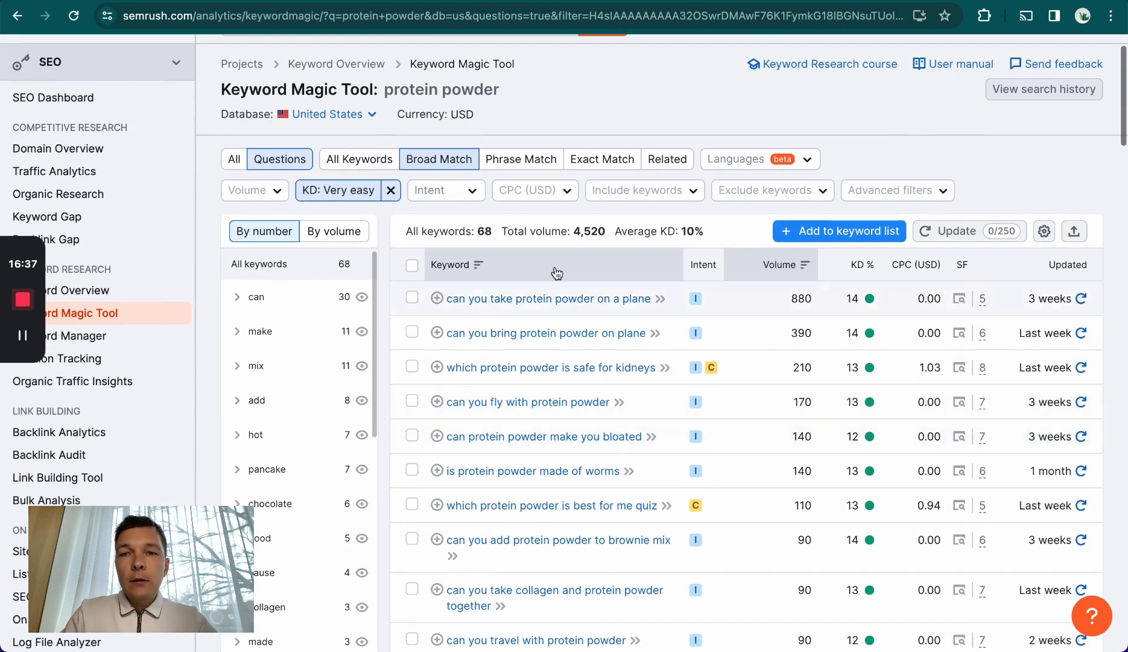
pyautogui.scroll(-2, 542, 405)
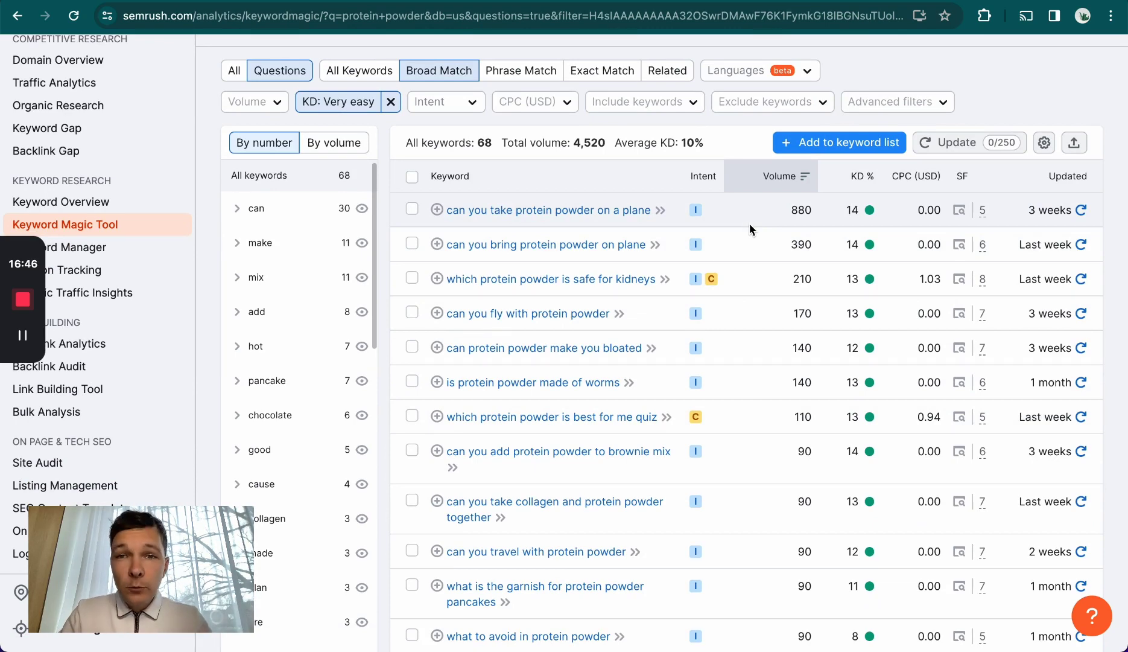
pyautogui.scroll(-1, 750, 223)
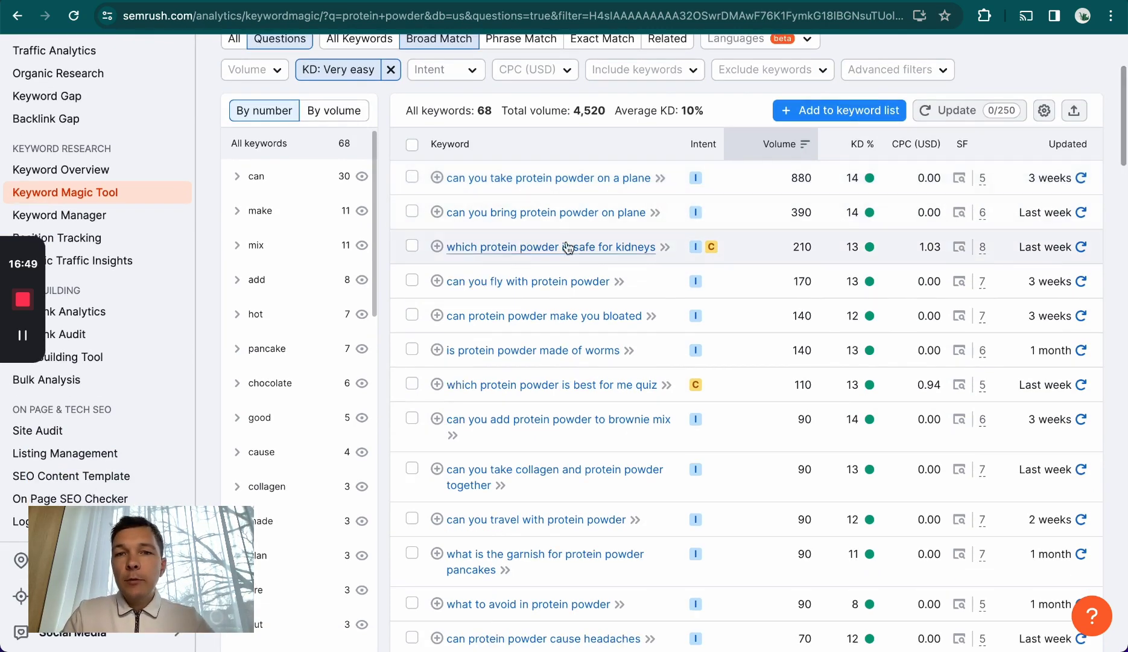
pyautogui.scroll(5, 621, 252)
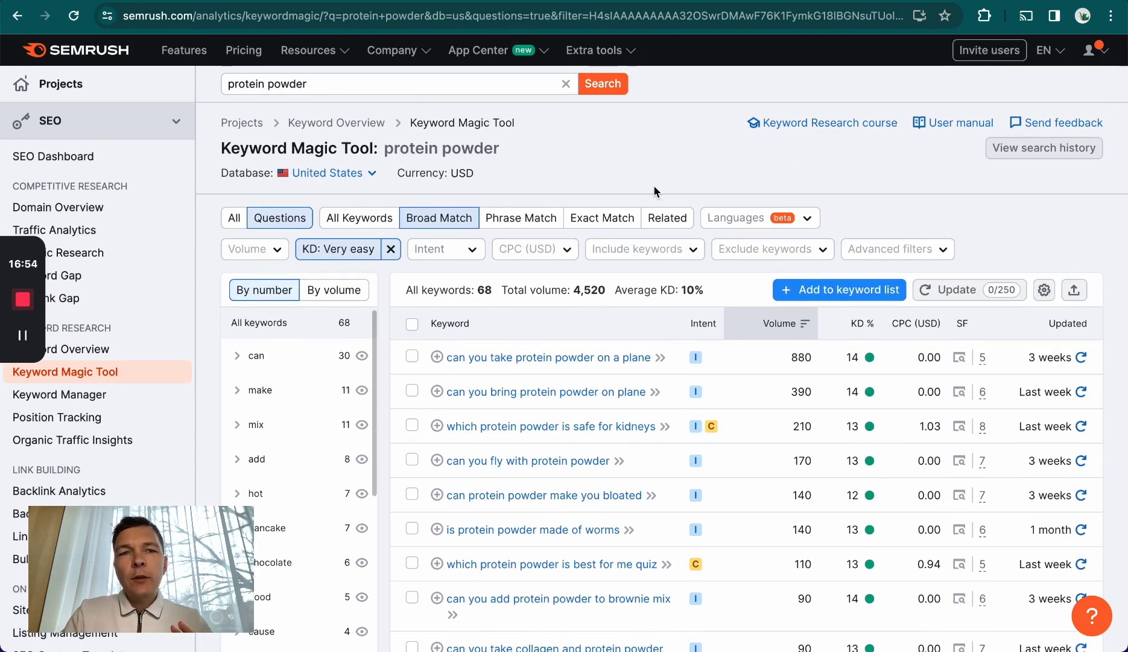
pyautogui.scroll(-1, 656, 192)
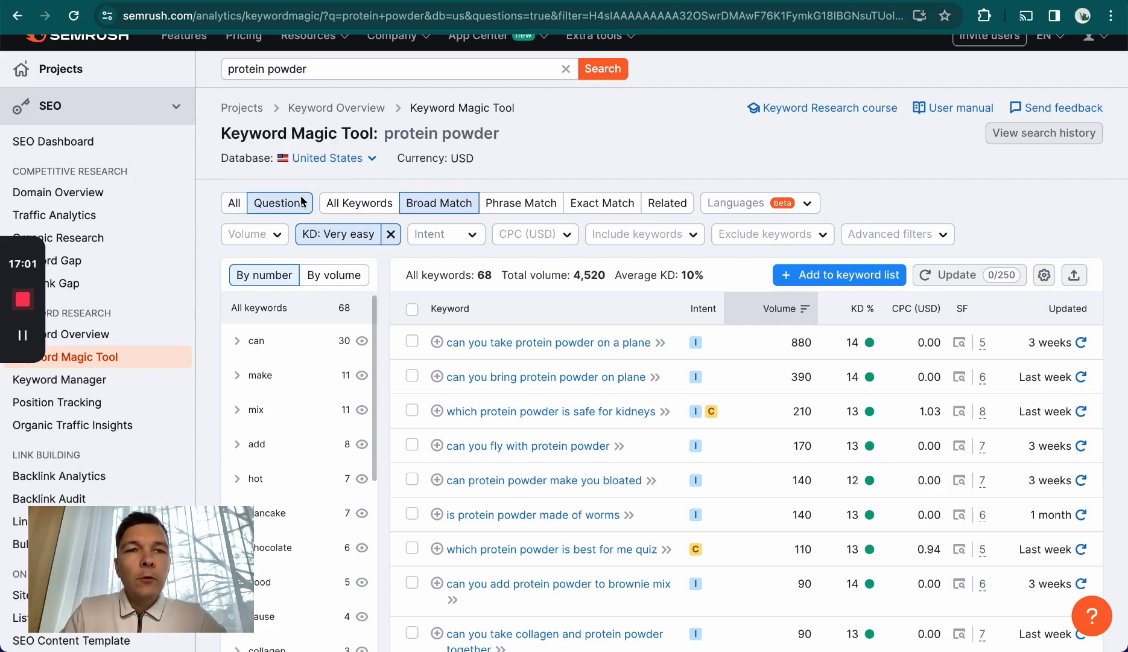
# - Change the keyword type from Questions to All and widen the match type to All Keywords
pyautogui.click(235, 208)
pyautogui.scroll(-2, 675, 297)
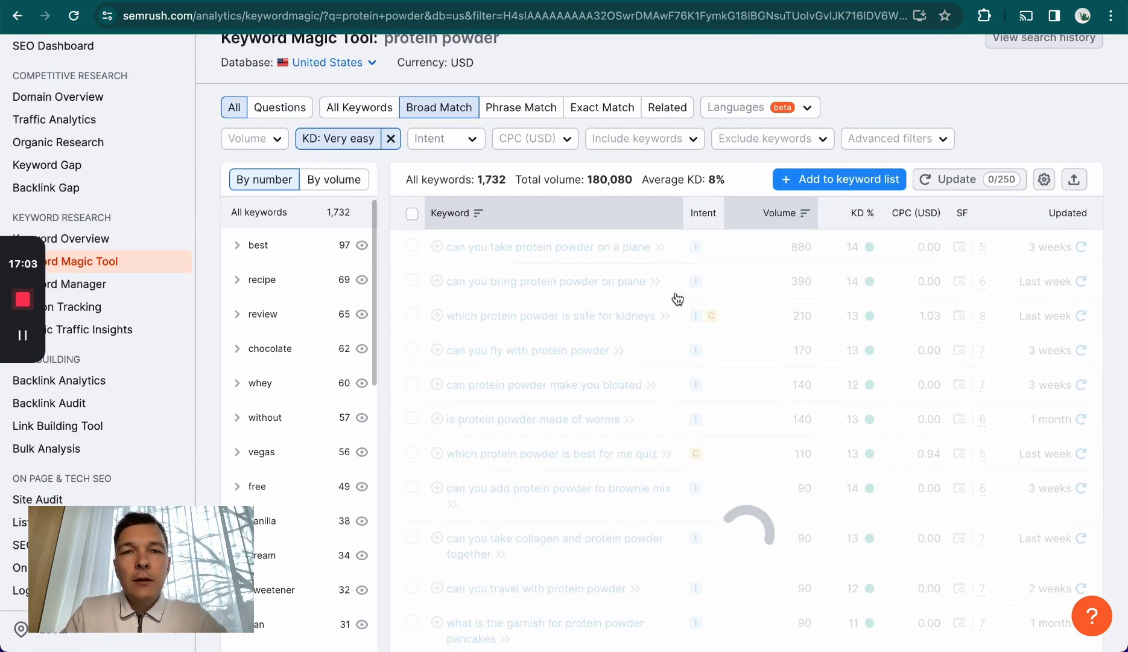
pyautogui.scroll(1, 605, 134)
pyautogui.scroll(1, 605, 134)
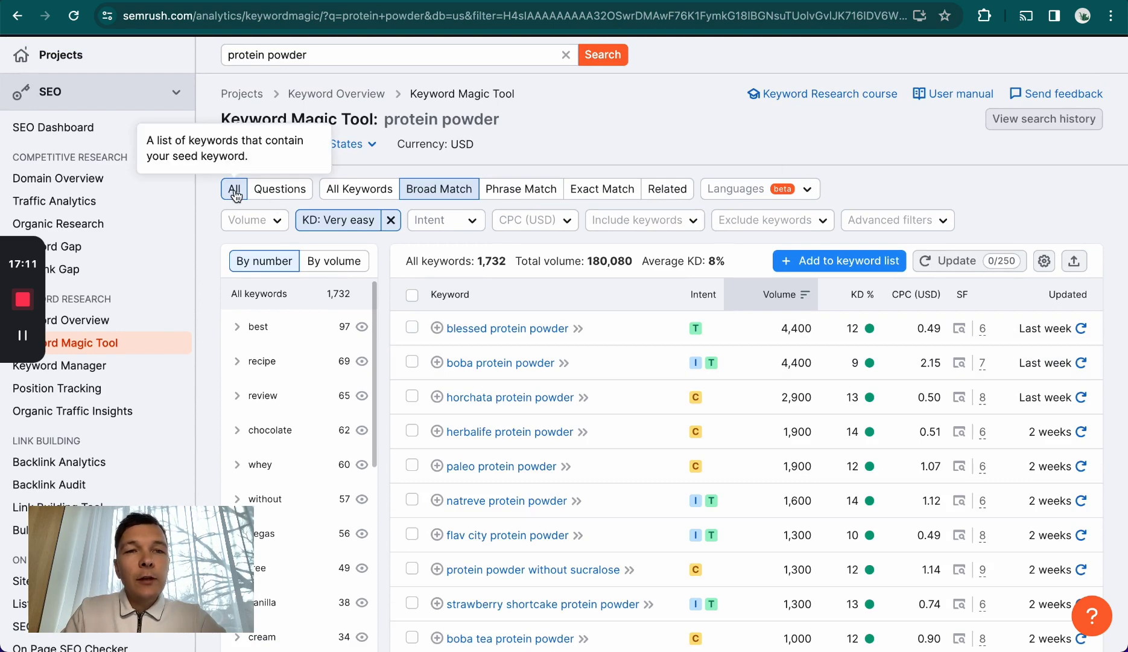
pyautogui.click(357, 189)
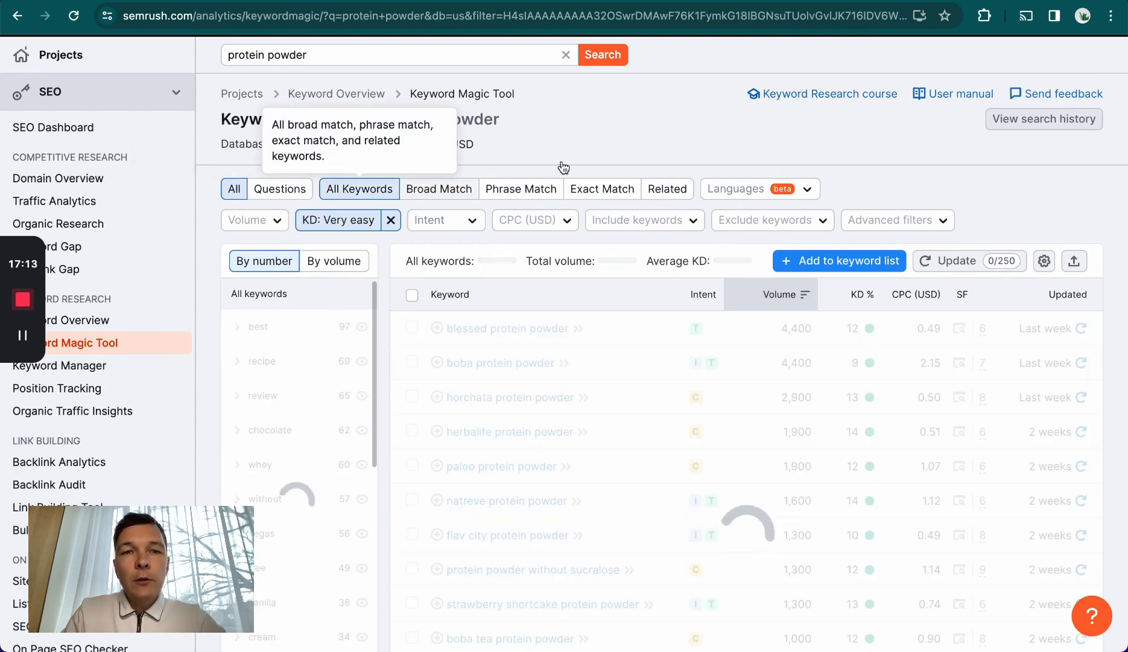
# - Look through the very easy keywords for blog topics and highlight the search volume of "protein powder without sucralose"
pyautogui.scroll(-2, 608, 160)
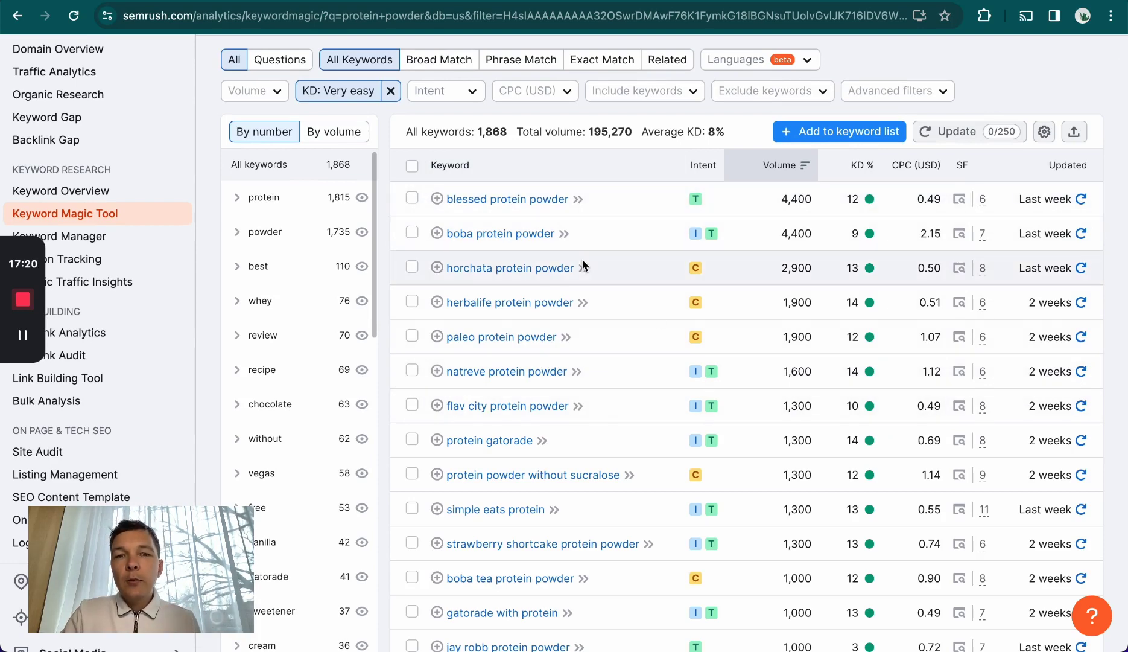
pyautogui.scroll(-1, 582, 264)
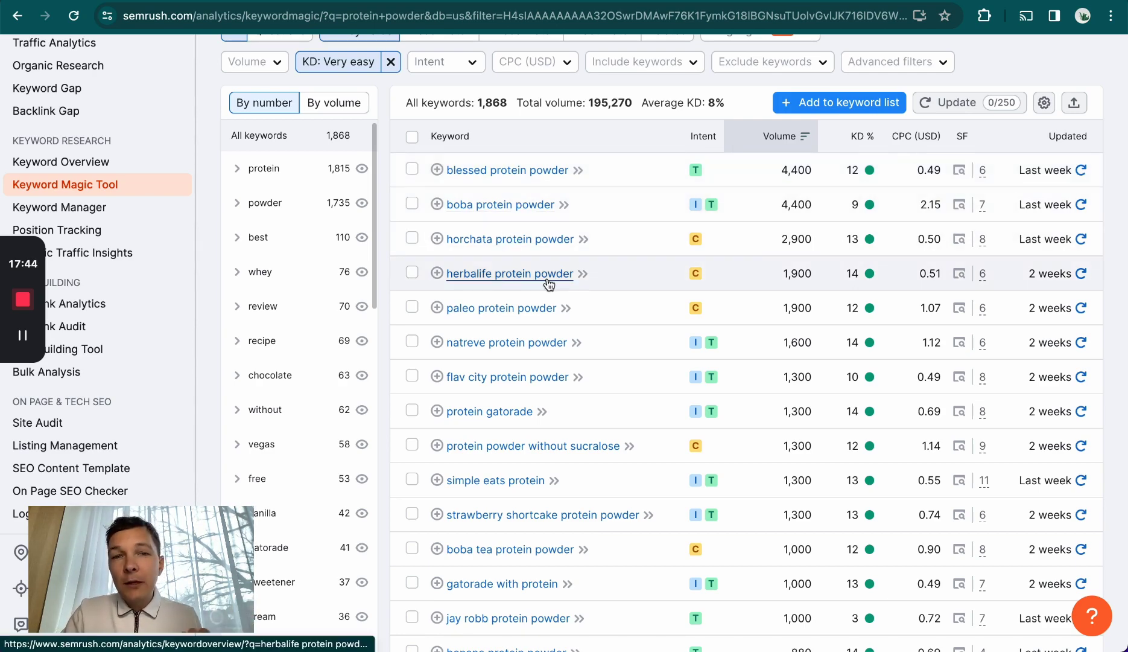
pyautogui.scroll(-1, 549, 282)
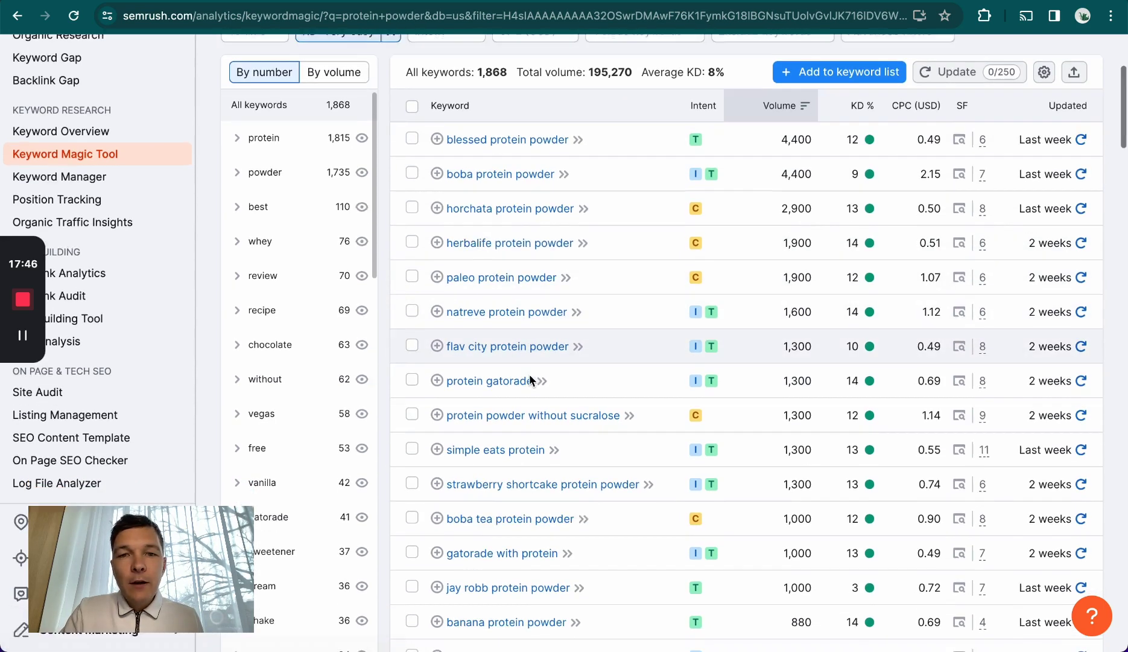
pyautogui.scroll(-1, 530, 375)
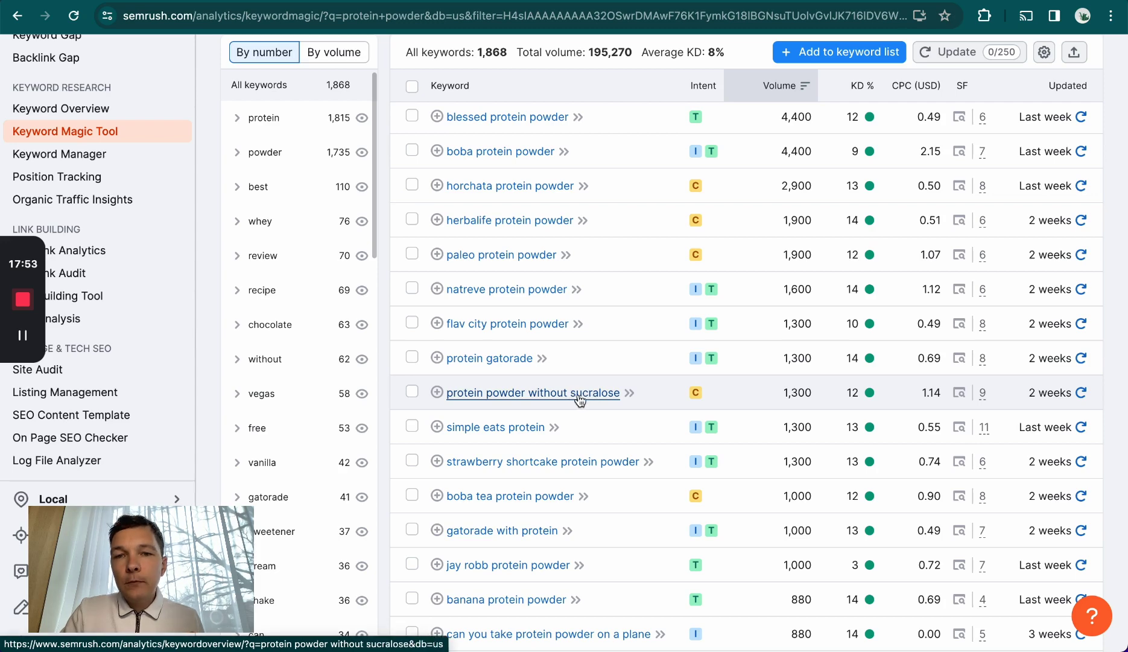
pyautogui.scroll(1, 639, 391)
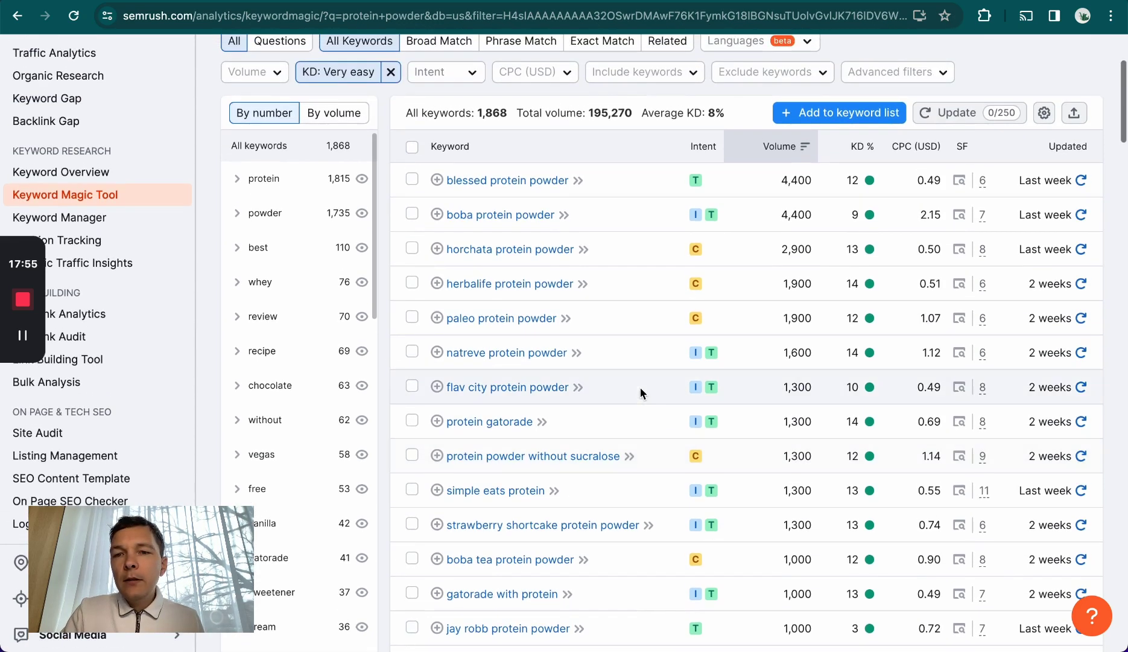
pyautogui.moveTo(784, 461); pyautogui.dragTo(814, 458)
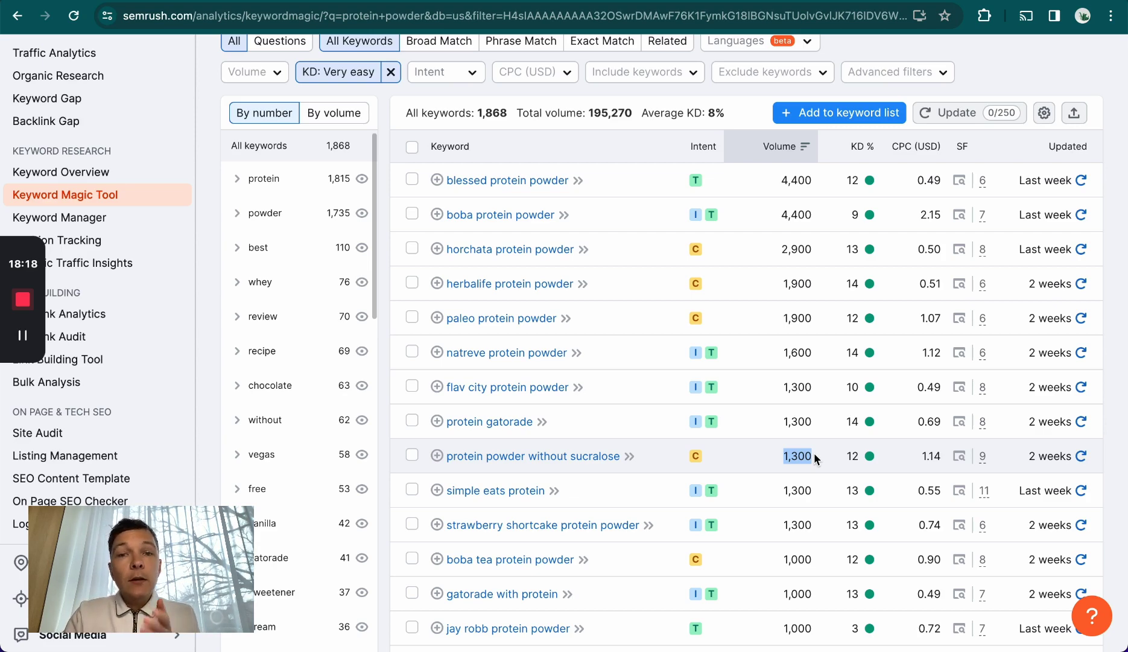
# - Open the keyword overview for "protein powder without sucralose" and examine its metrics and the top-ranking pages in the SERP Analysis
pyautogui.click(730, 1)
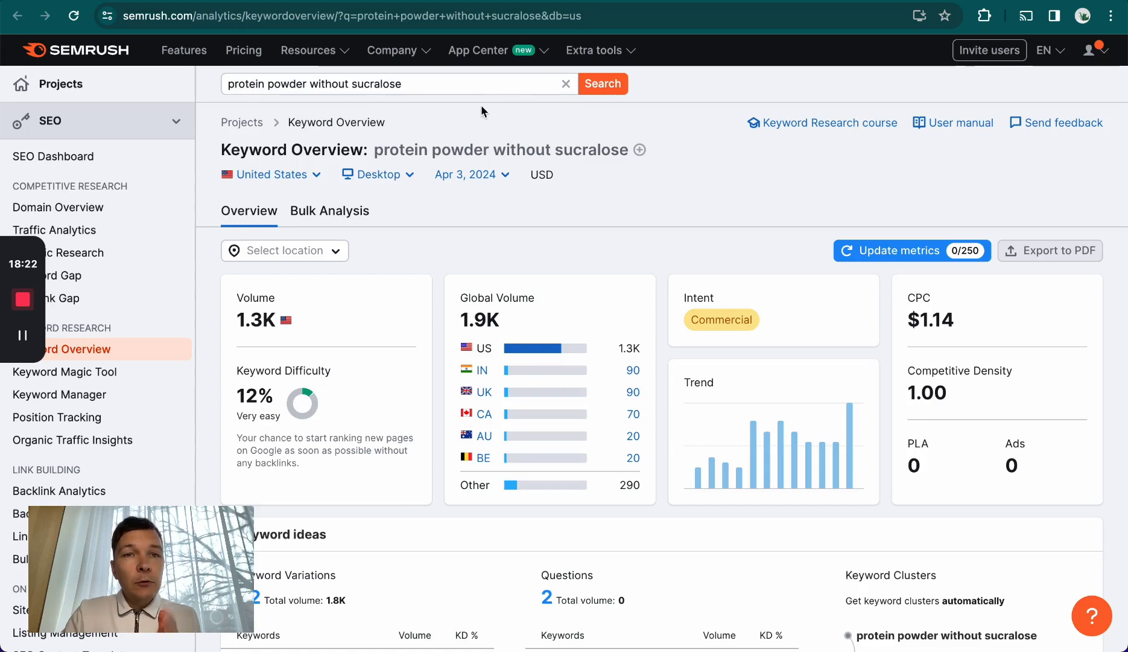
pyautogui.scroll(-2, 481, 105)
pyautogui.scroll(-12, 482, 105)
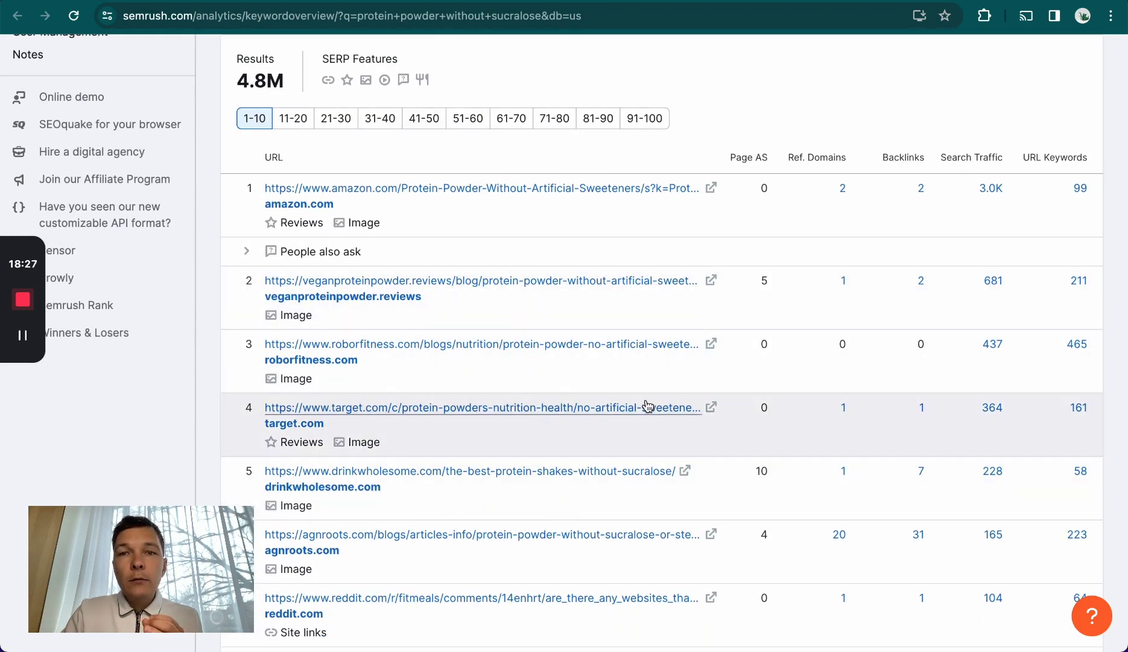
pyautogui.scroll(-1, 650, 405)
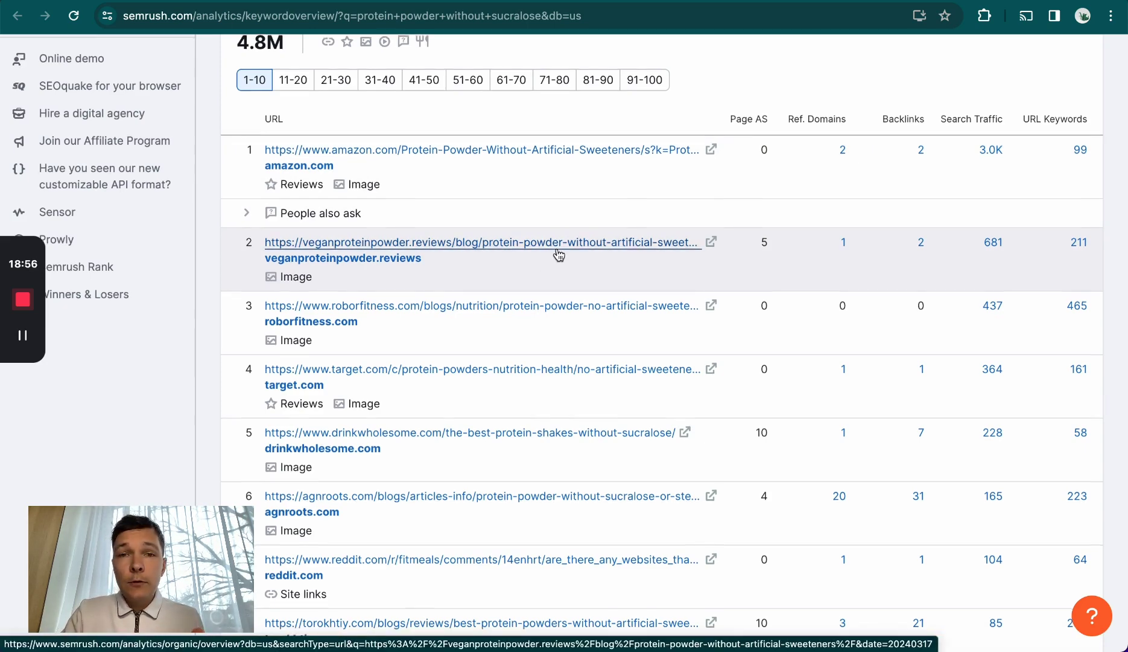
pyautogui.scroll(-1, 559, 255)
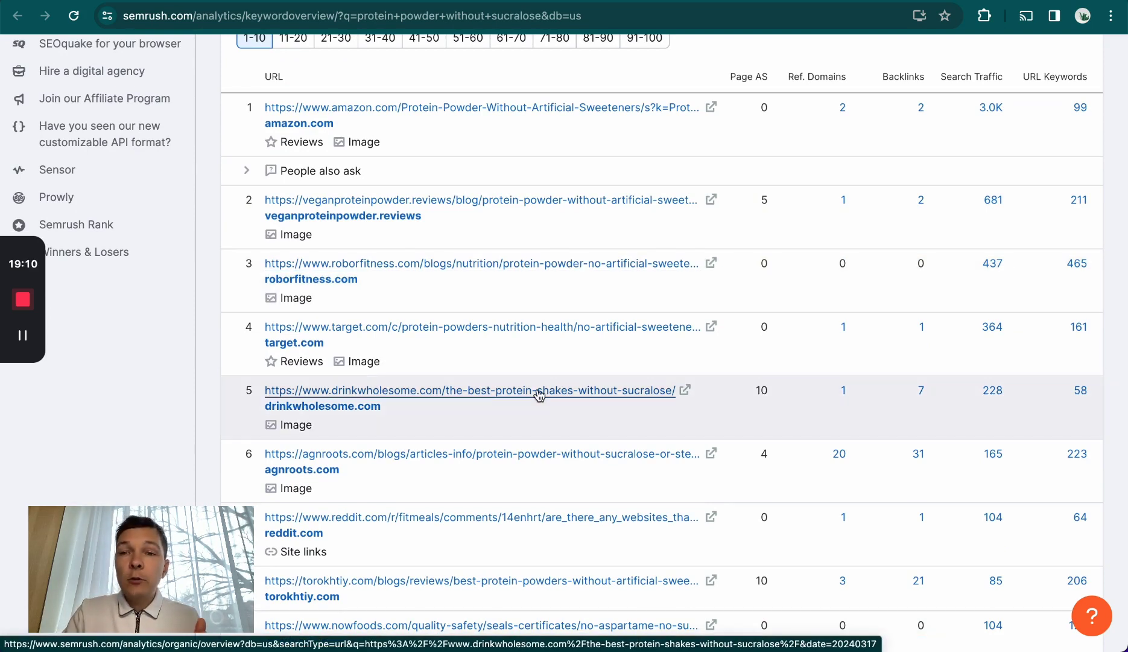
pyautogui.scroll(5, 539, 394)
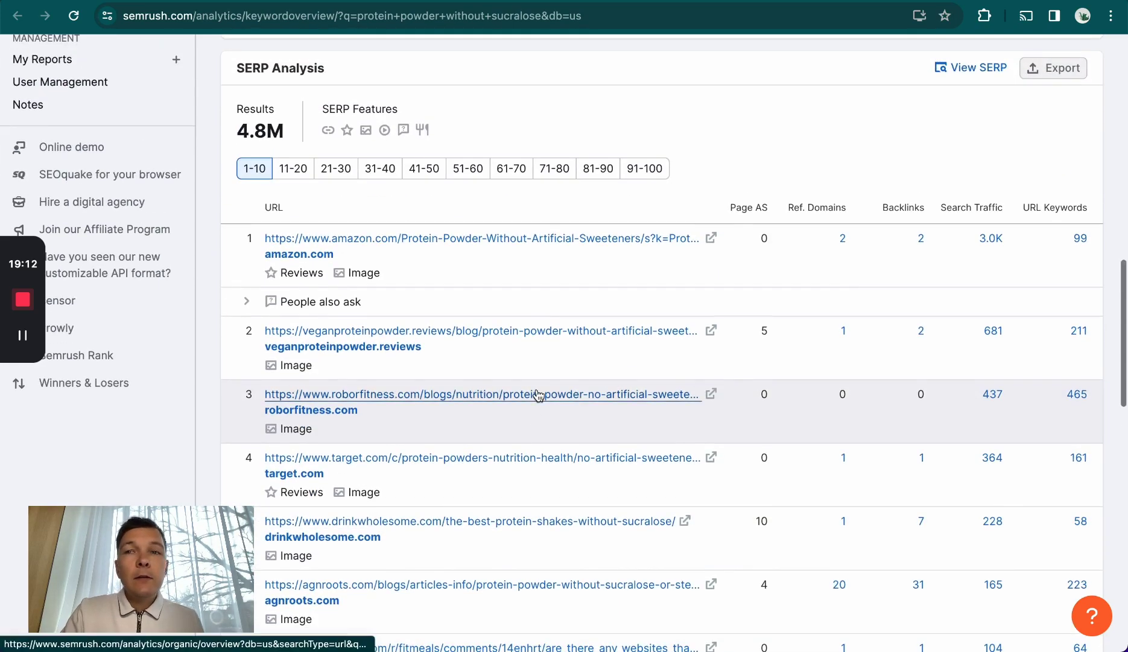
pyautogui.scroll(15, 538, 395)
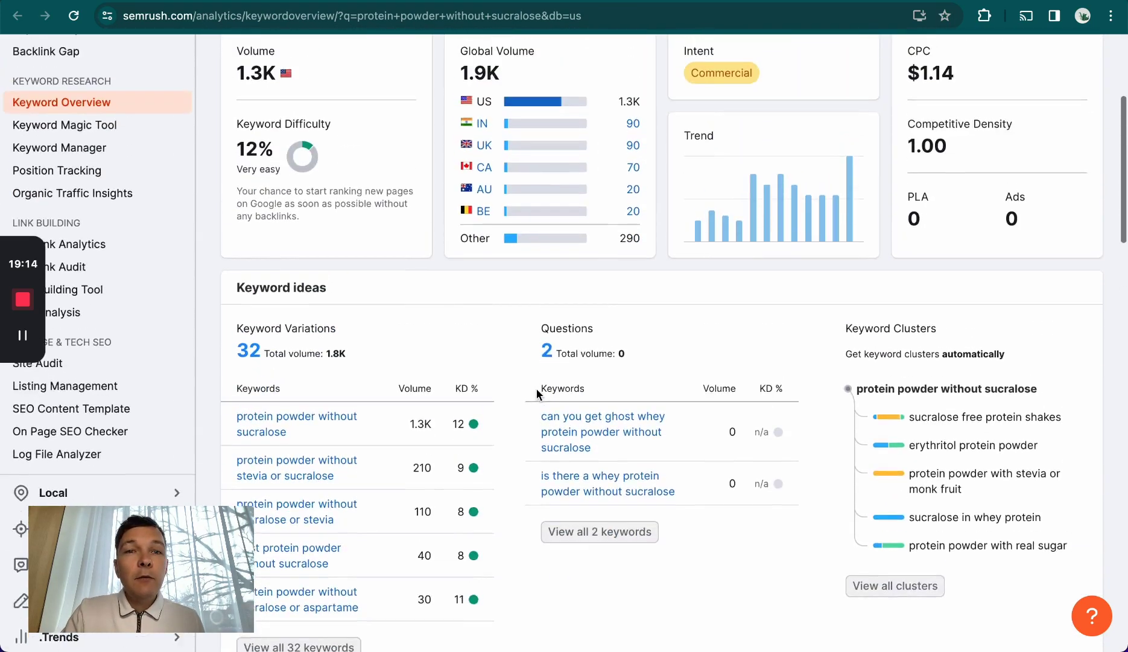
pyautogui.scroll(3, 537, 394)
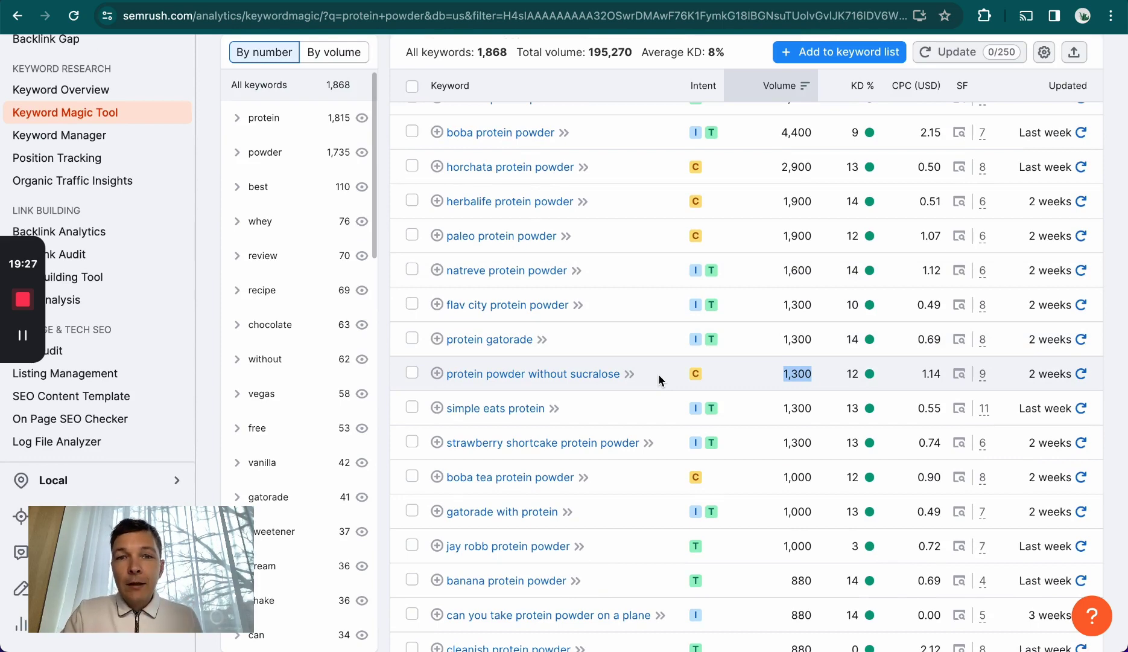
# - Review the very easy protein powder keywords in the Keyword Magic Tool for blog topics, clearing the highlighted search volume
pyautogui.scroll(-1, 660, 376)
pyautogui.scroll(-3, 593, 469)
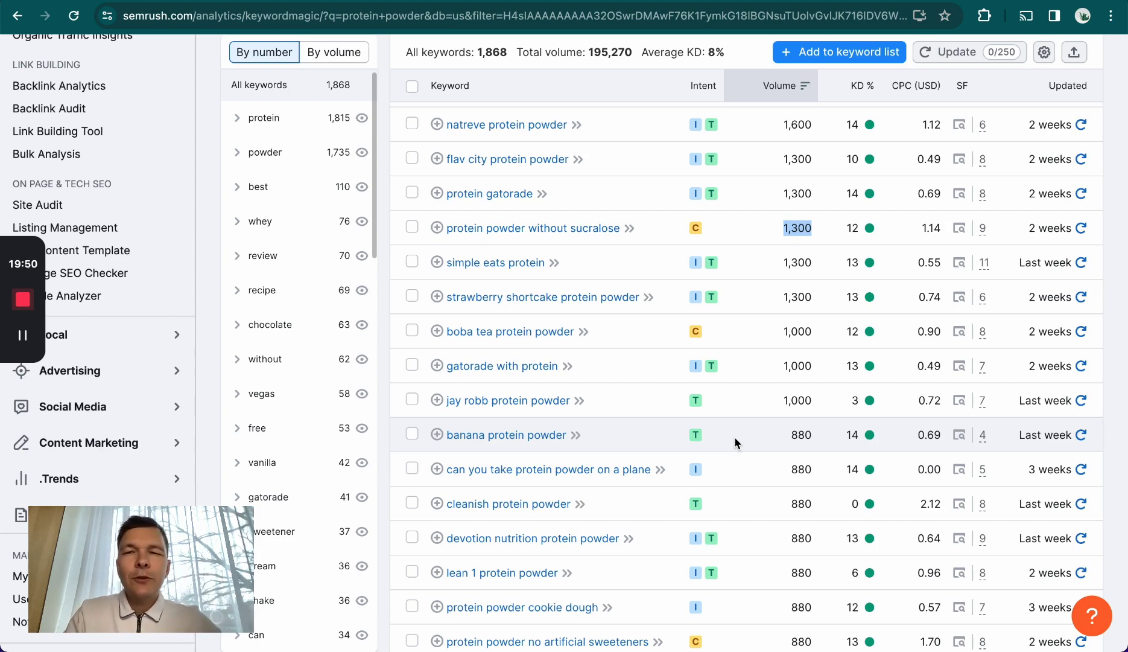
pyautogui.scroll(6, 734, 436)
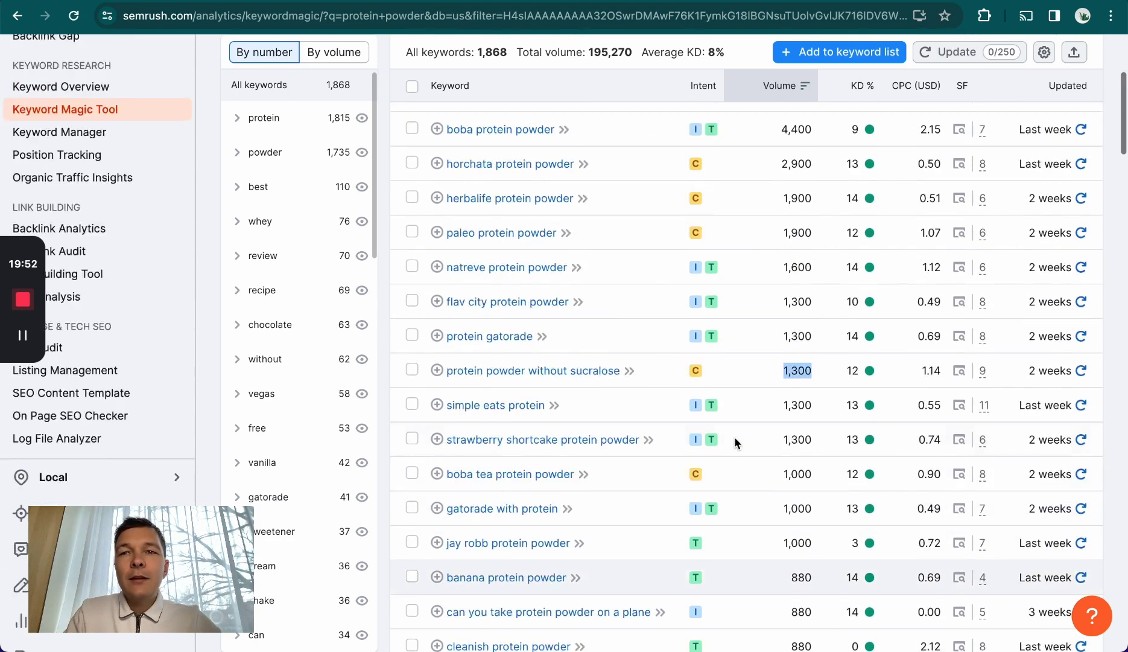
pyautogui.scroll(1, 735, 436)
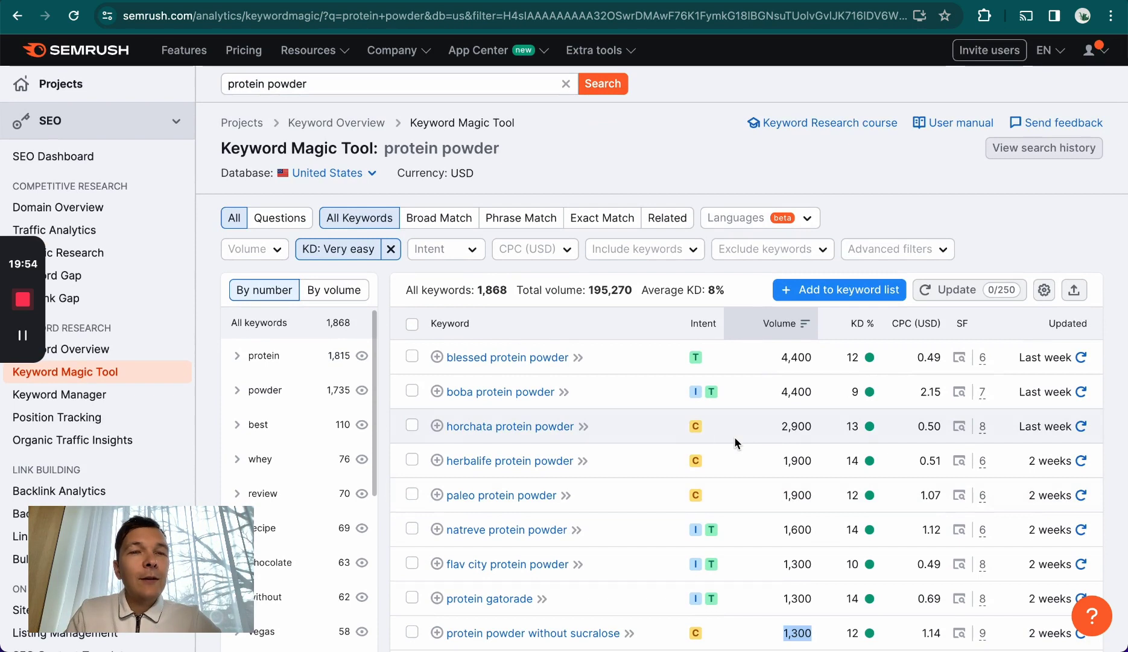
pyautogui.click(747, 189)
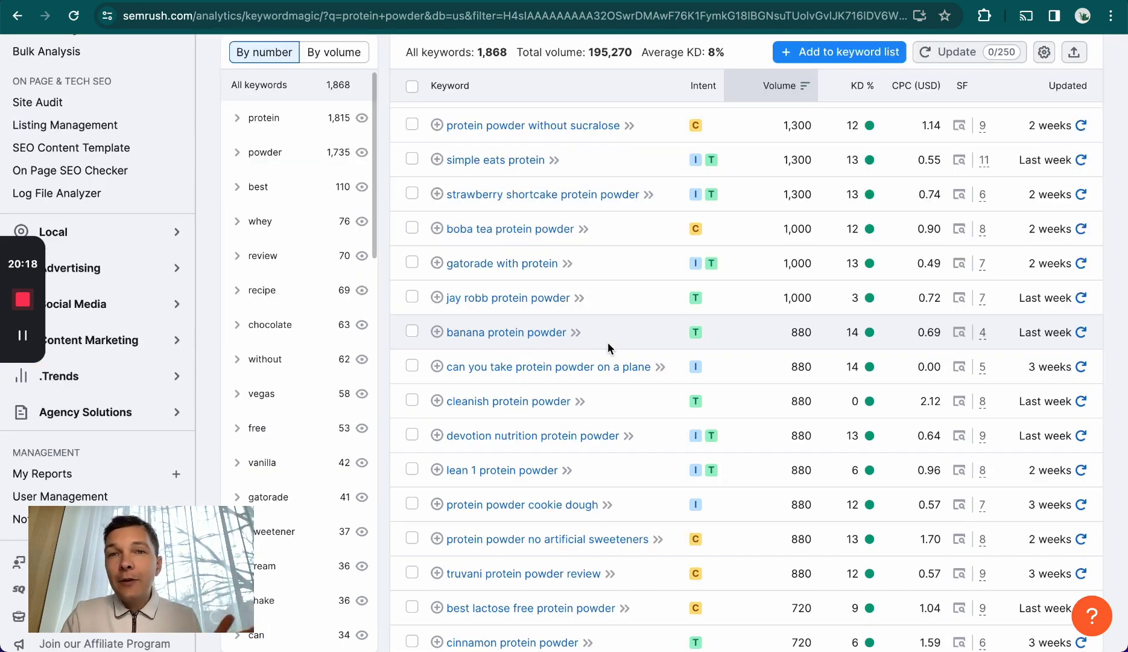
pyautogui.scroll(7, 607, 342)
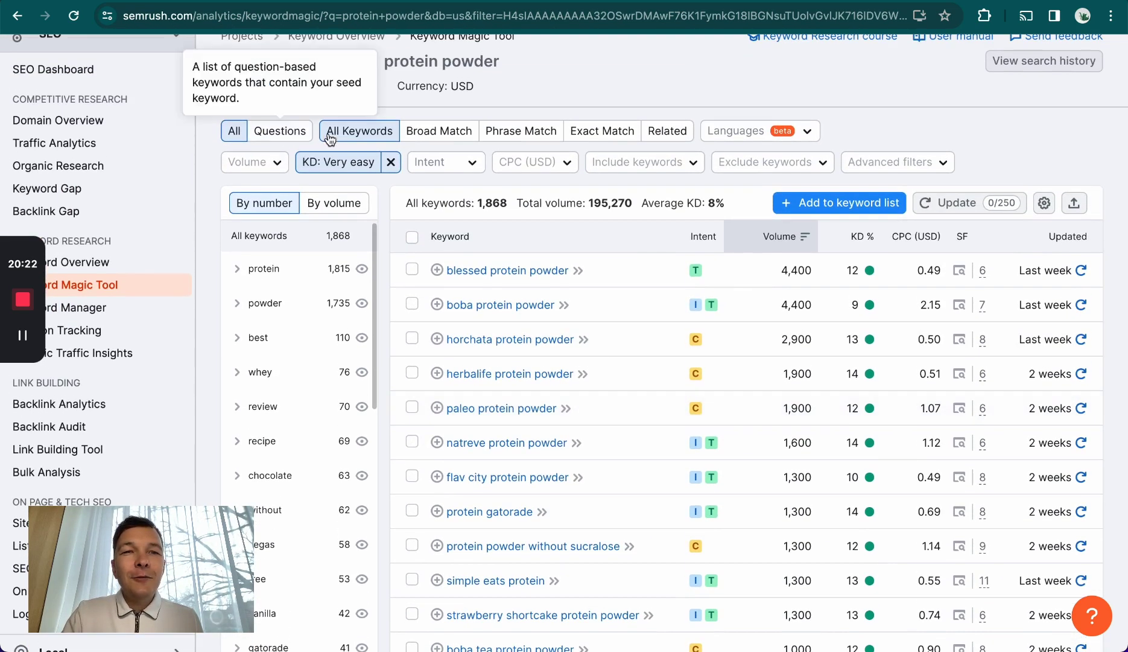
pyautogui.scroll(-3, 673, 375)
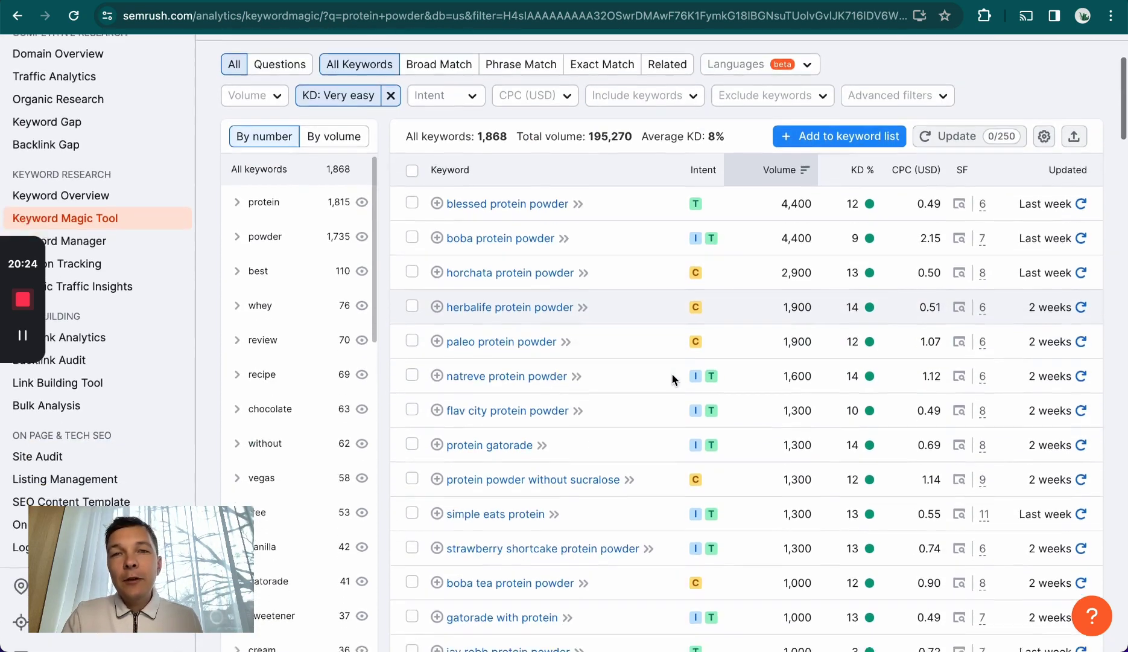
pyautogui.scroll(-1, 671, 373)
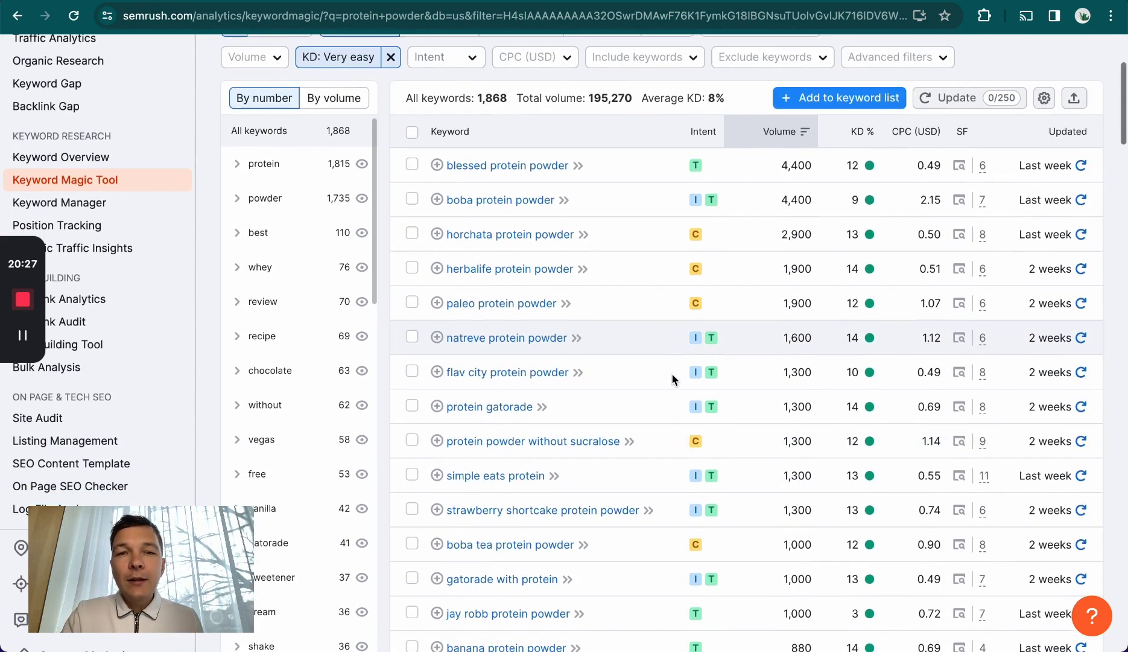
pyautogui.scroll(2, 672, 372)
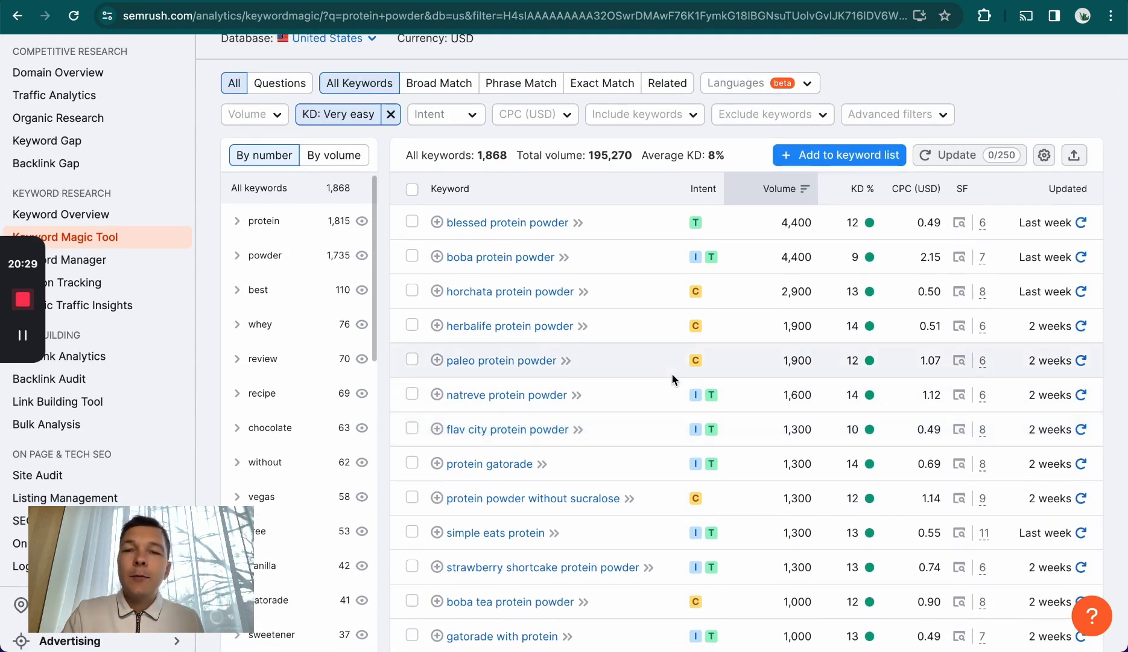